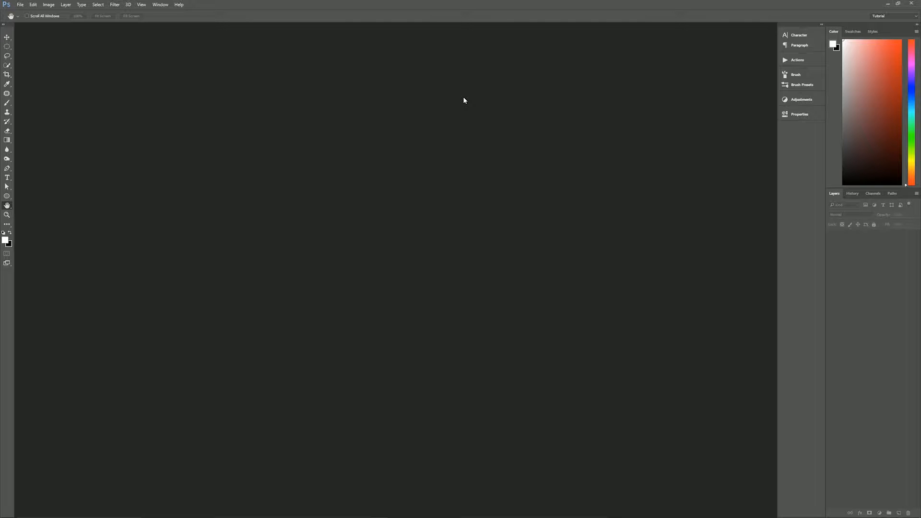
Step: Create a 3840 × 2160 pixel RGB document at 150 pixels/inch with a black background, named Gold Text
{"action": "key", "text": "ctrl+n"}
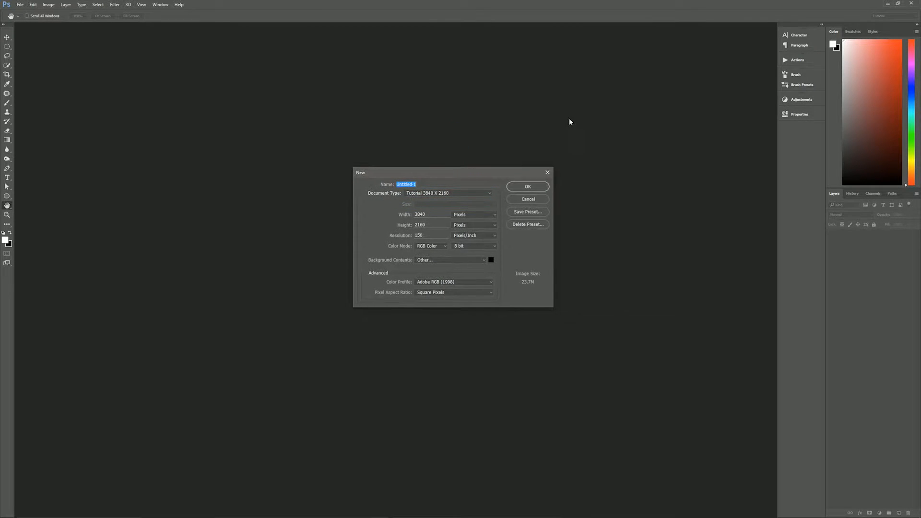
{"action": "type", "text": "Gold Text"}
{"action": "left_click", "coordinate": [538, 189]}
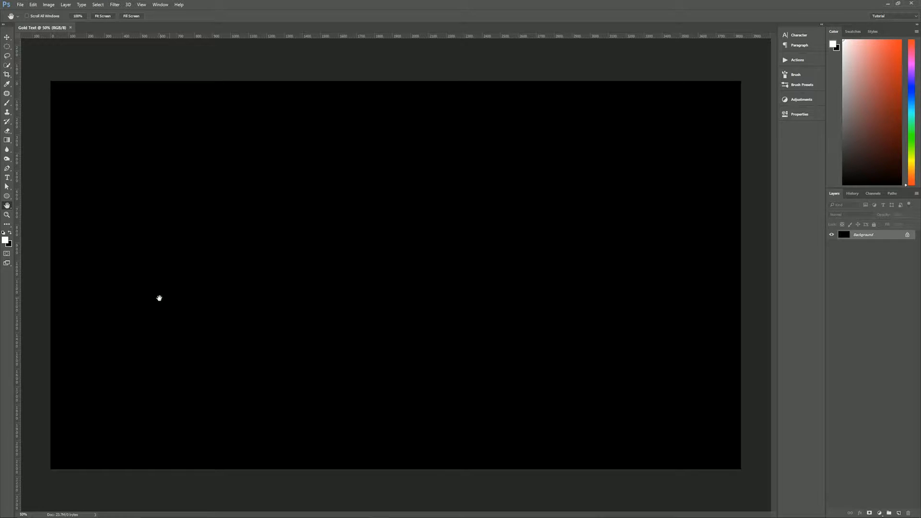
Step: Set the foreground colour to hex 1238b5 and fill the Background layer with it
{"action": "left_click", "coordinate": [5, 240]}
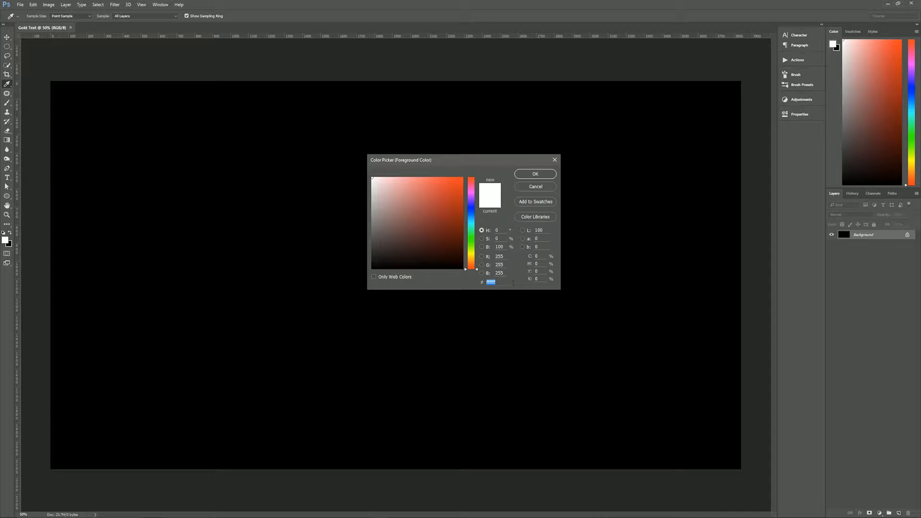
{"action": "type", "text": "12"}
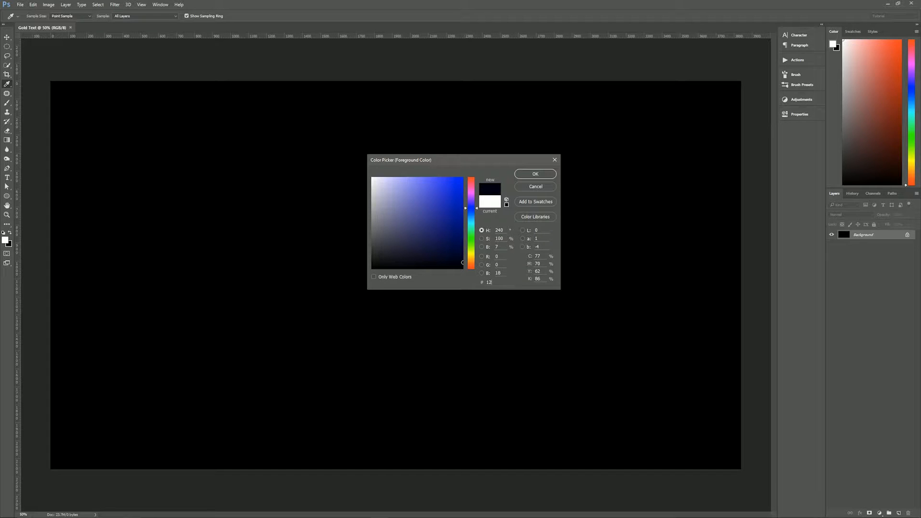
{"action": "type", "text": "38"}
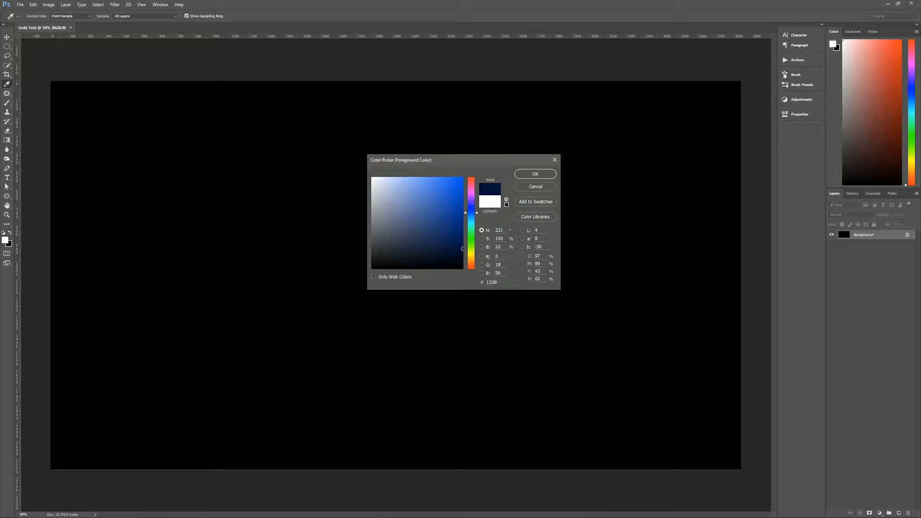
{"action": "type", "text": "b5h"}
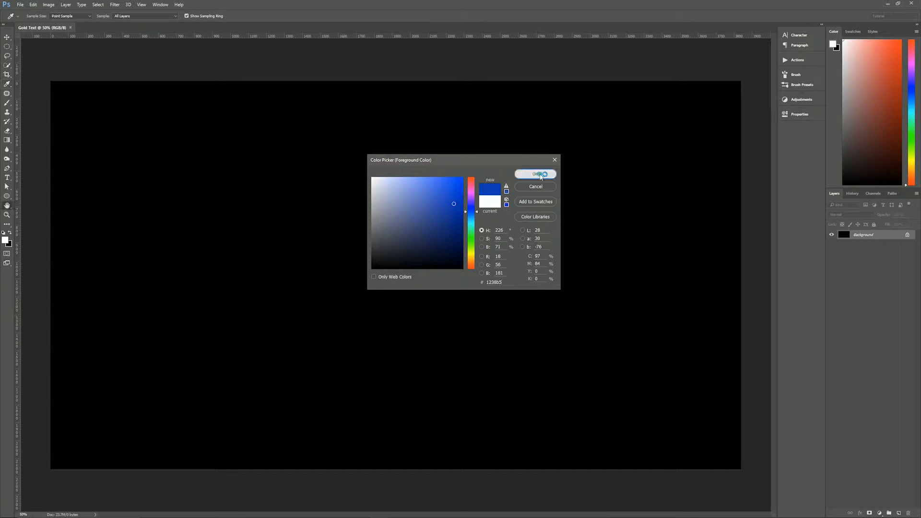
{"action": "left_click", "coordinate": [540, 172]}
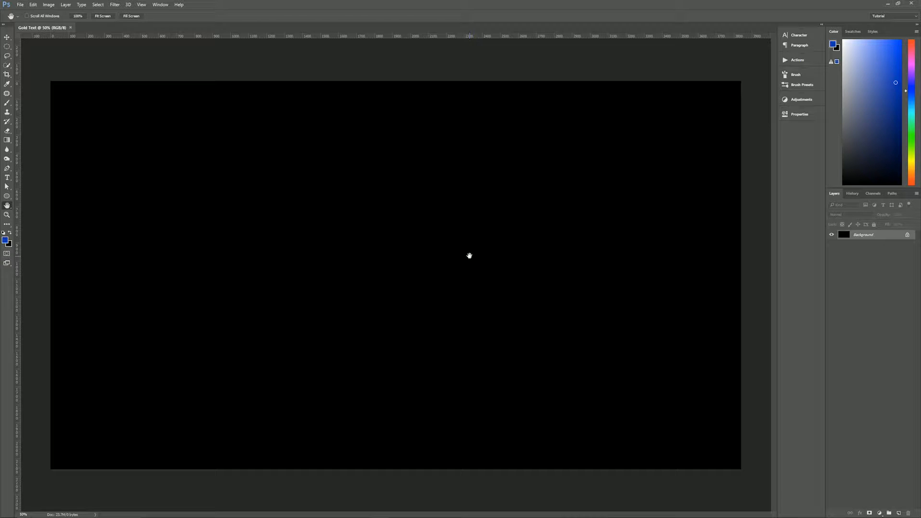
{"action": "key", "text": "alt+BackSpace"}
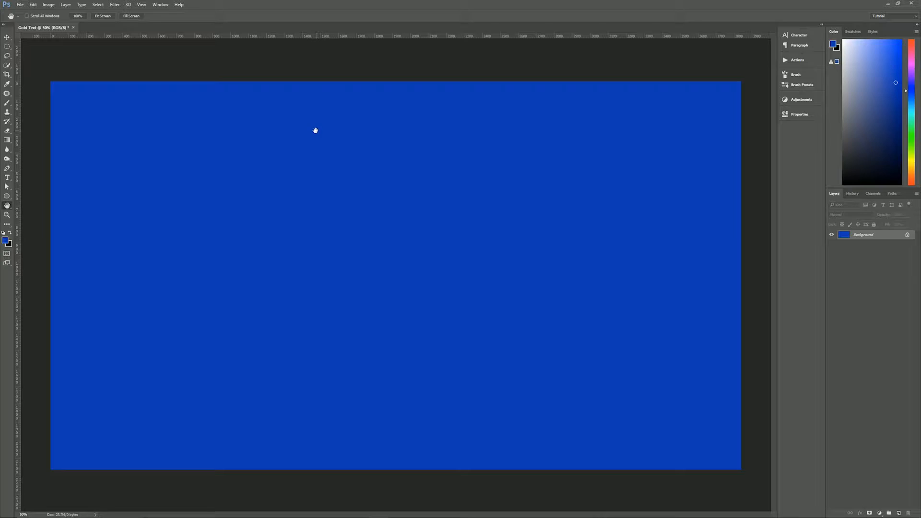
Step: Choose the Texturizer effect from the Filter Gallery with the Sandstone texture and a relief of 7
{"action": "left_click", "coordinate": [114, 5]}
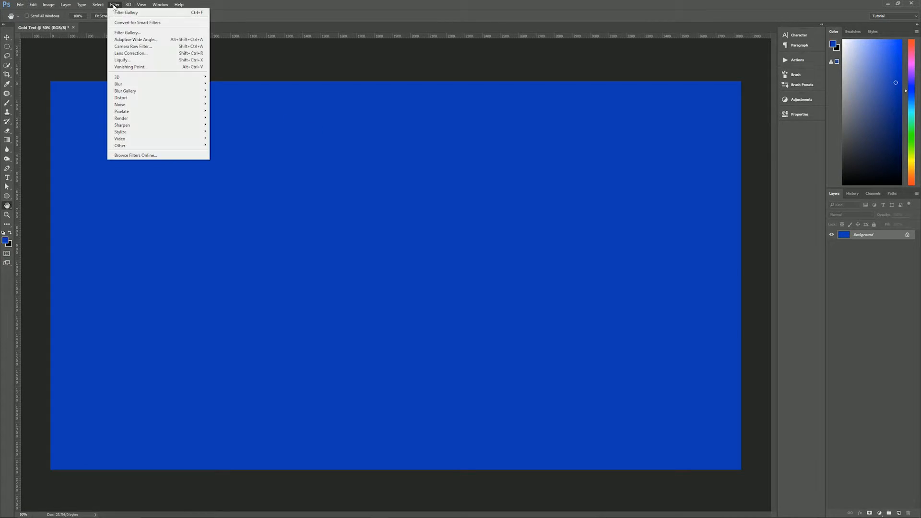
{"action": "left_click", "coordinate": [130, 32]}
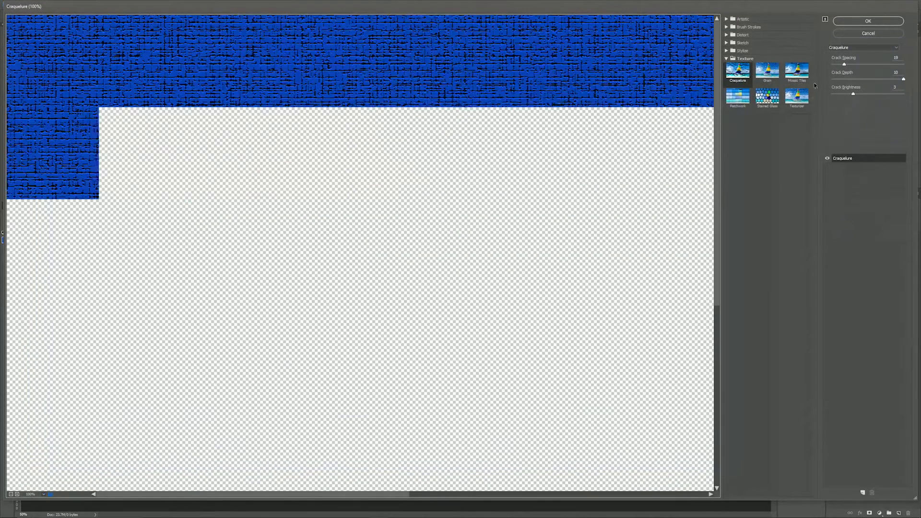
{"action": "left_click", "coordinate": [736, 58]}
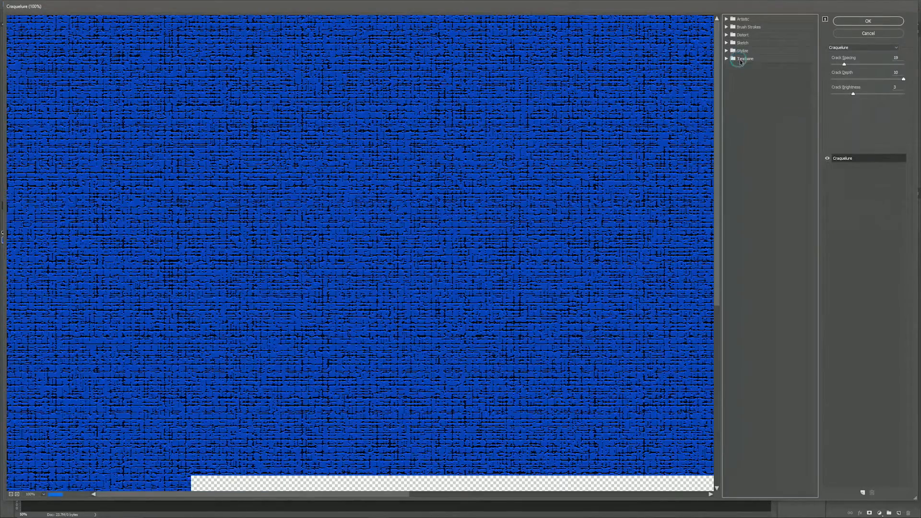
{"action": "left_click", "coordinate": [737, 58]}
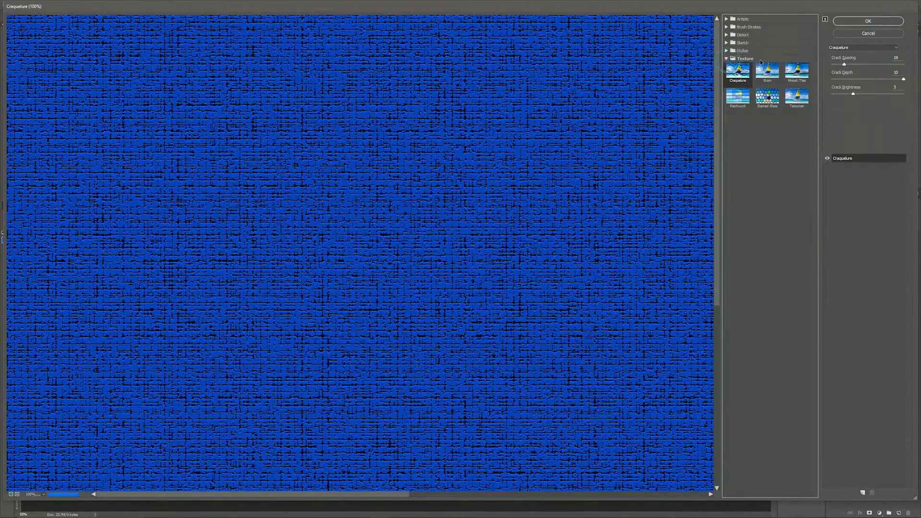
{"action": "left_click", "coordinate": [798, 99]}
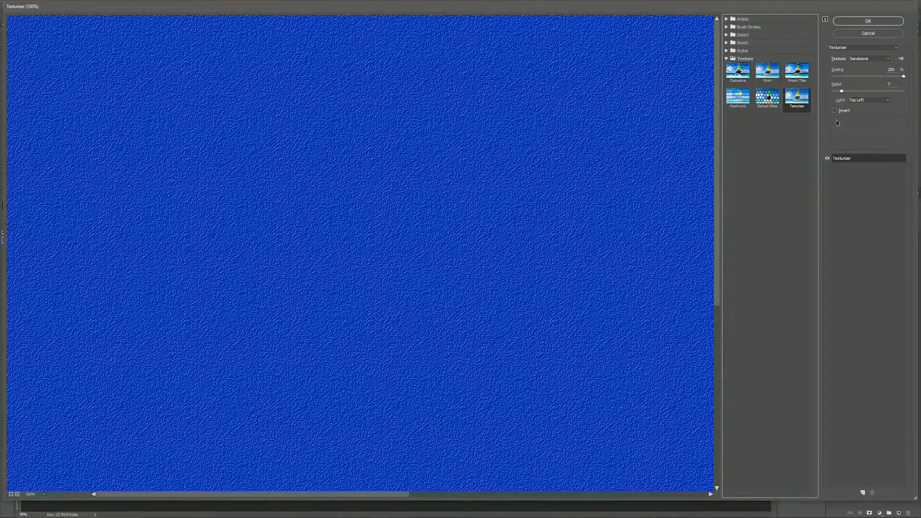
{"action": "left_click", "coordinate": [861, 59]}
{"action": "left_click", "coordinate": [861, 59]}
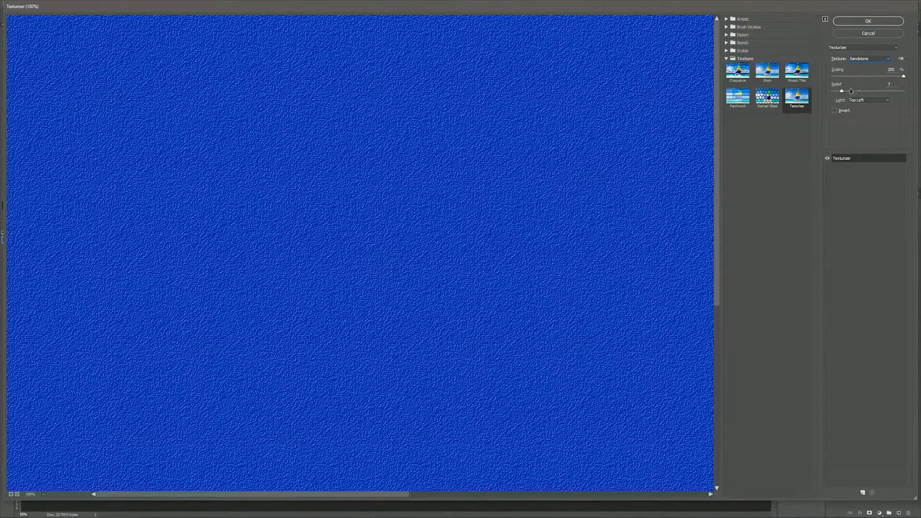
{"action": "left_click", "coordinate": [891, 84]}
{"action": "mouse_move", "coordinate": [841, 92]}
{"action": "left_mouse_down"}
{"action": "mouse_move", "coordinate": [851, 91]}
{"action": "mouse_move", "coordinate": [833, 92]}
{"action": "mouse_move", "coordinate": [841, 92]}
{"action": "left_mouse_up"}
{"action": "type", "text": "7"}
Step: Try several light directions for the Sandstone texture, settle on Top without inversion, and apply the filter
{"action": "left_click", "coordinate": [865, 102]}
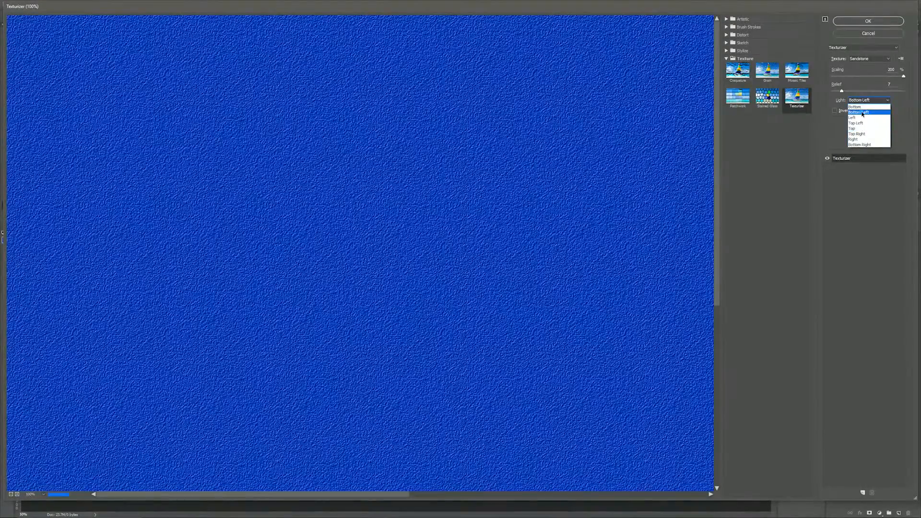
{"action": "left_click", "coordinate": [862, 112]}
{"action": "left_click", "coordinate": [868, 100]}
{"action": "left_click", "coordinate": [858, 134]}
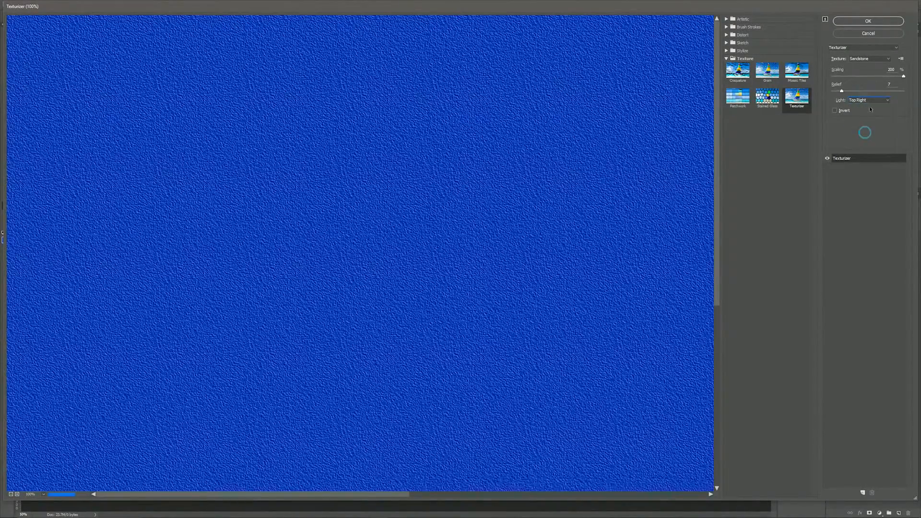
{"action": "left_click", "coordinate": [869, 100]}
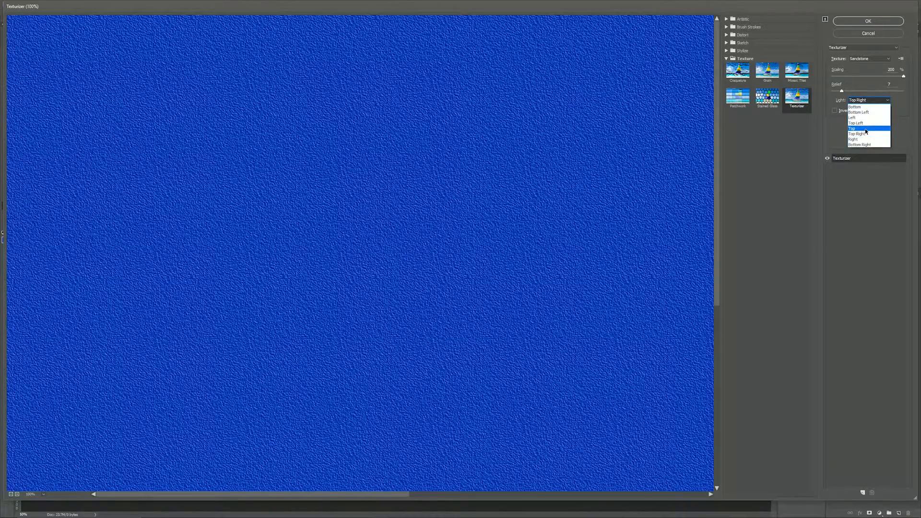
{"action": "left_click", "coordinate": [865, 129]}
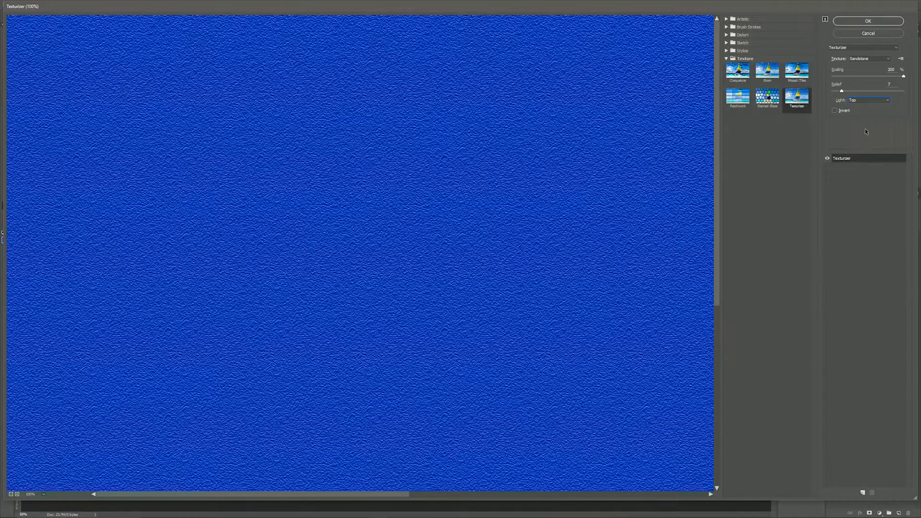
{"action": "left_click", "coordinate": [835, 112]}
{"action": "left_click", "coordinate": [835, 111]}
{"action": "left_click", "coordinate": [863, 22]}
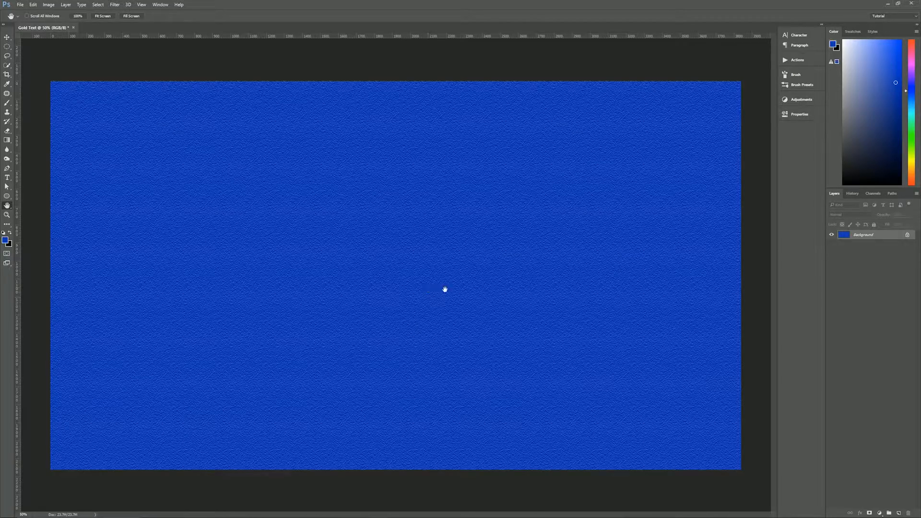
Step: Convert the locked Background into a regular layer named BKGD
{"action": "double_click", "coordinate": [904, 235]}
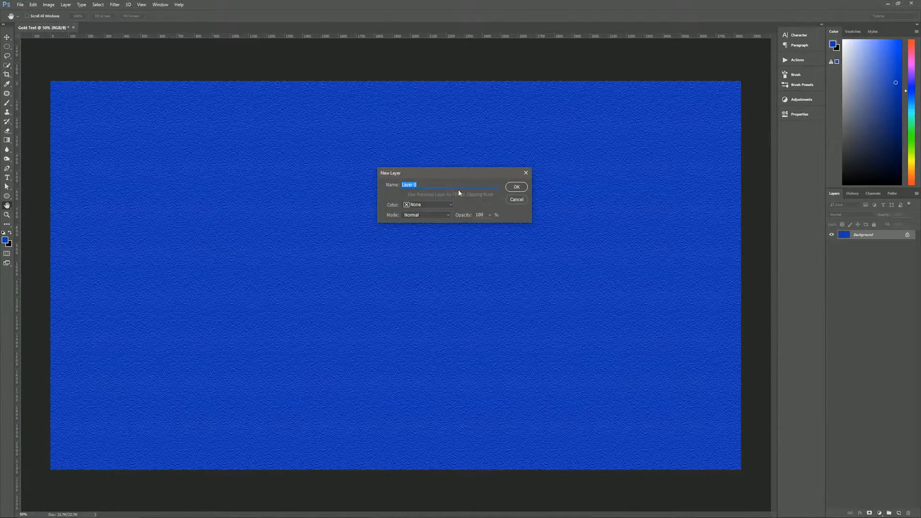
{"action": "type", "text": "BKGD"}
{"action": "left_click", "coordinate": [515, 188]}
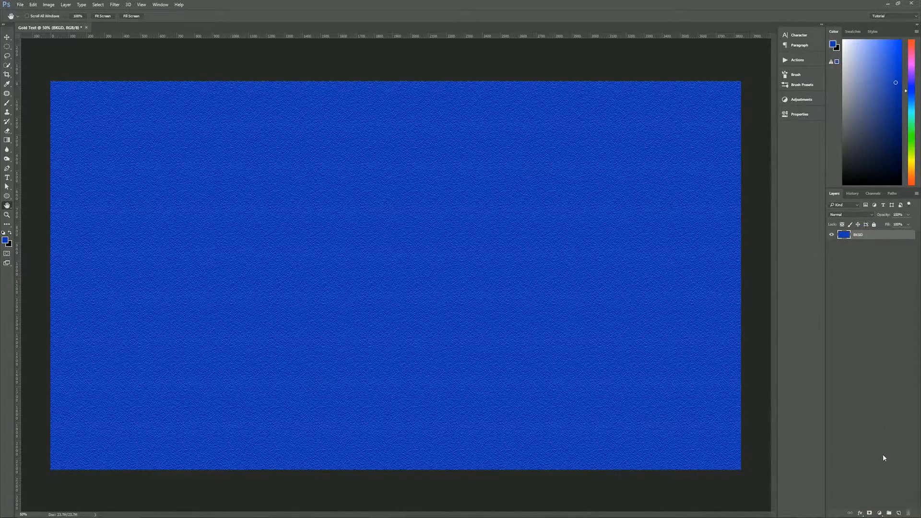
Step: Add a Curves adjustment layer above BKGD and lower the curve's white end strongly to darken the image to deep navy
{"action": "left_click", "coordinate": [880, 513]}
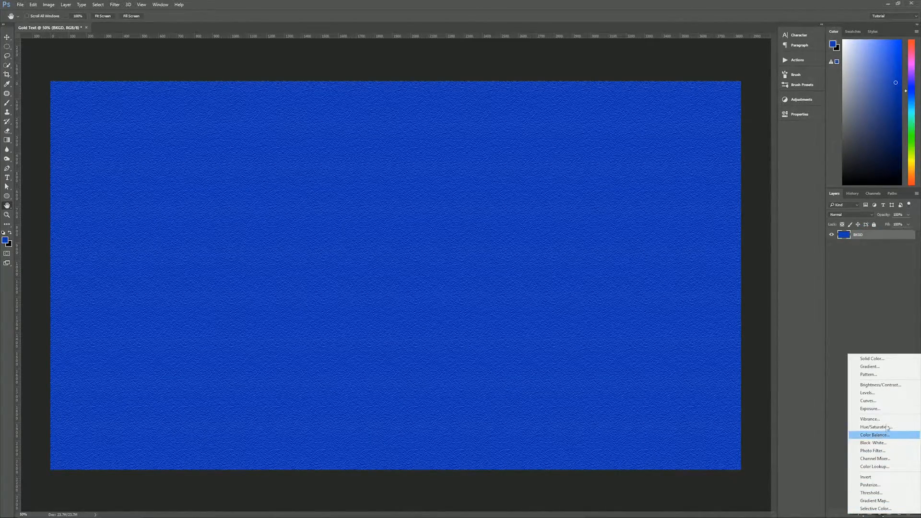
{"action": "left_click", "coordinate": [874, 402]}
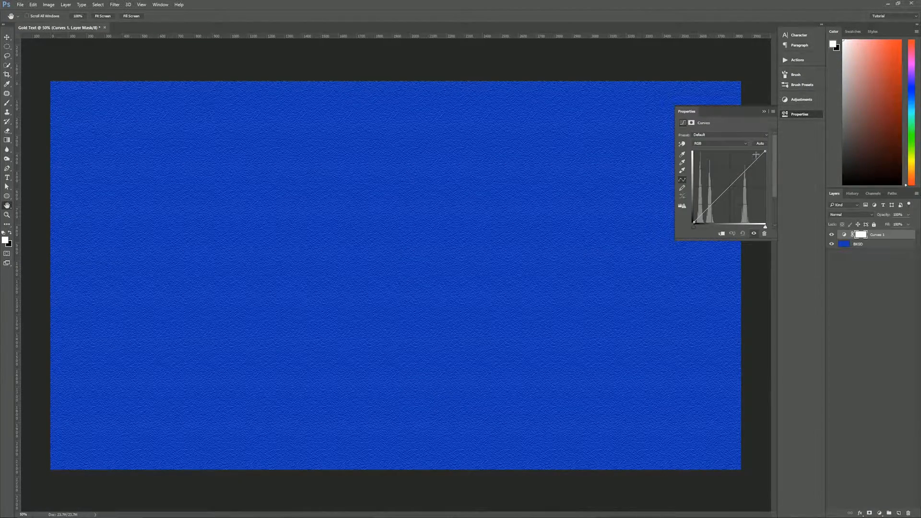
{"action": "left_click_drag", "start_coordinate": [764, 151], "coordinate": [775, 215]}
{"action": "mouse_move", "coordinate": [764, 203]}
{"action": "left_mouse_down"}
{"action": "mouse_move", "coordinate": [764, 154]}
{"action": "mouse_move", "coordinate": [767, 206]}
{"action": "left_mouse_up"}
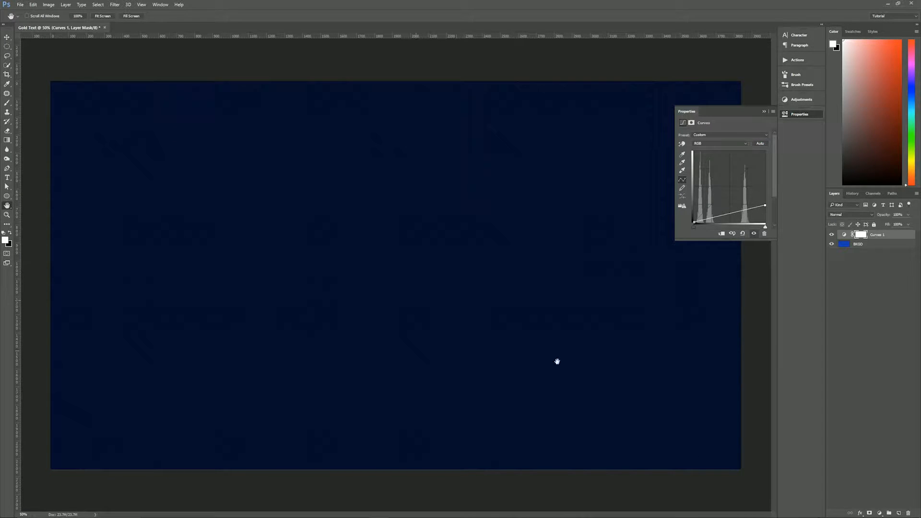
Step: Set the feather of the Curves layer's mask to 175 px
{"action": "left_click", "coordinate": [691, 123]}
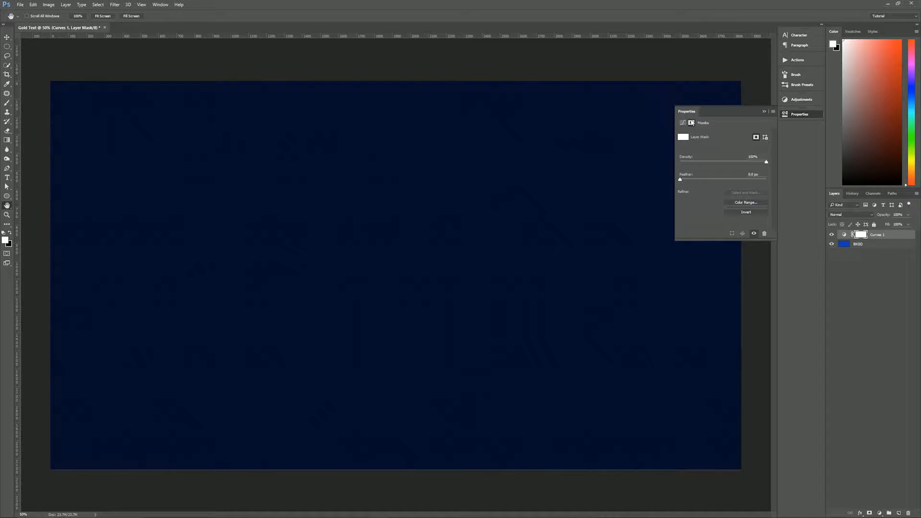
{"action": "type", "text": "175"}
{"action": "left_click", "coordinate": [763, 112]}
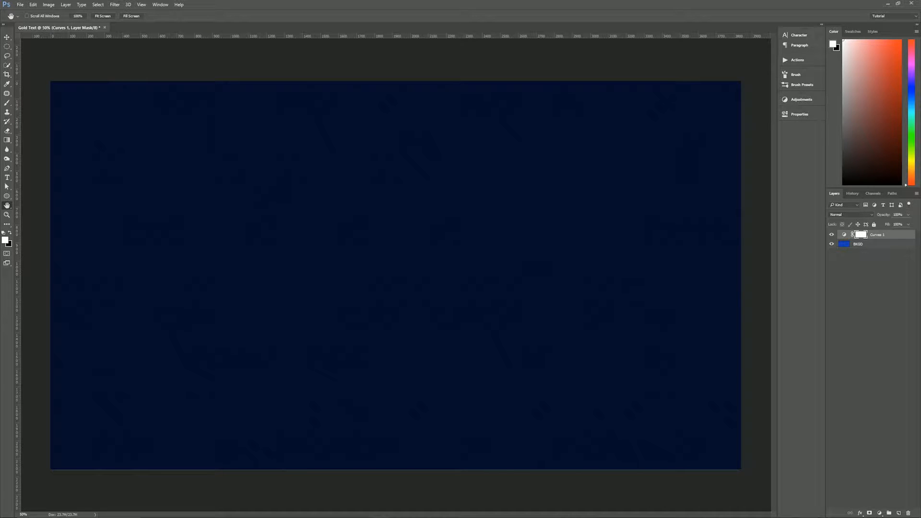
Step: Make a large elliptical marquee selection spanning most of the canvas and centre it in the document
{"action": "left_click", "coordinate": [6, 47]}
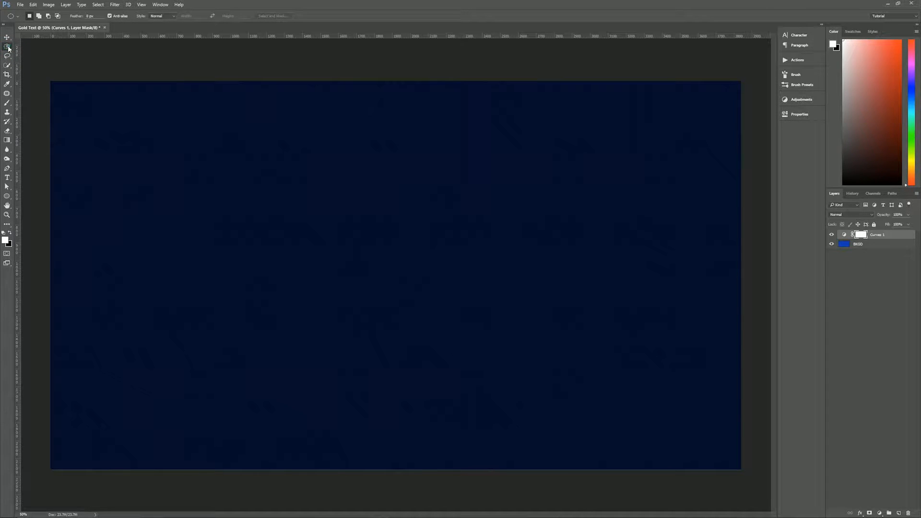
{"action": "left_click", "coordinate": [8, 47]}
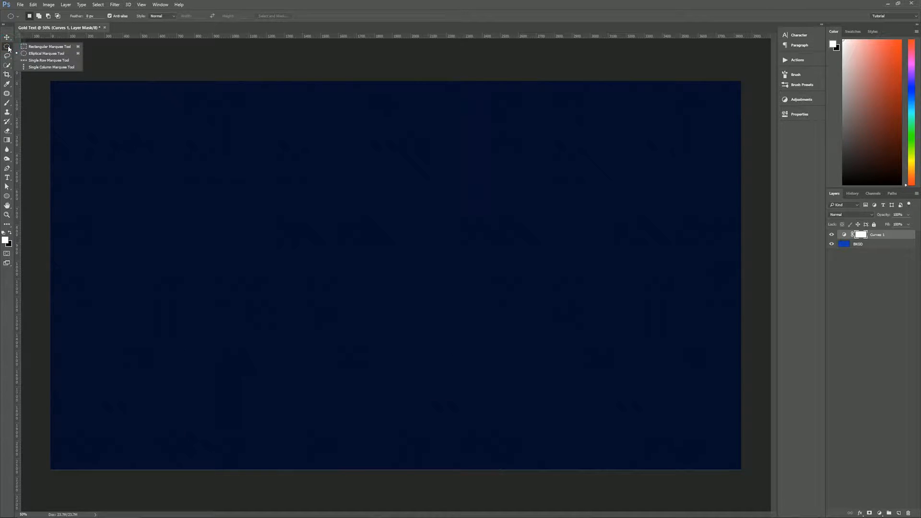
{"action": "left_click", "coordinate": [60, 54]}
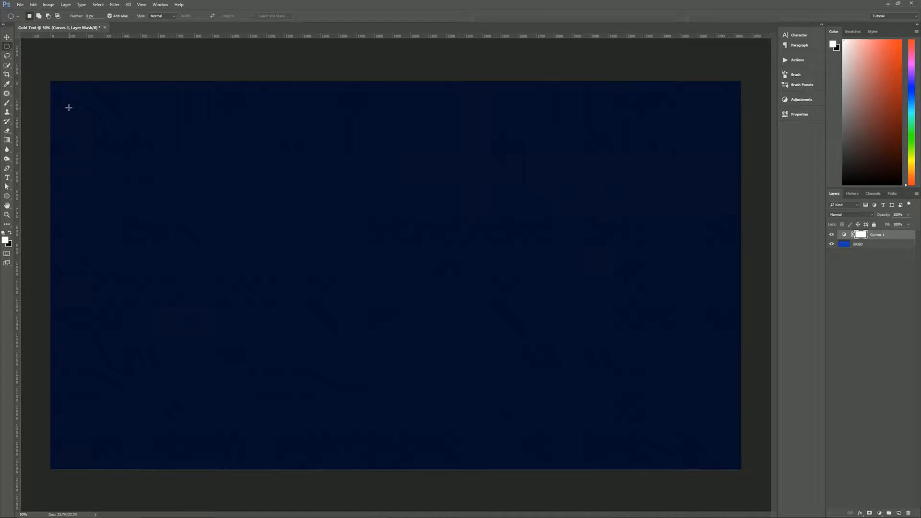
{"action": "left_click_drag", "start_coordinate": [68, 105], "coordinate": [707, 417]}
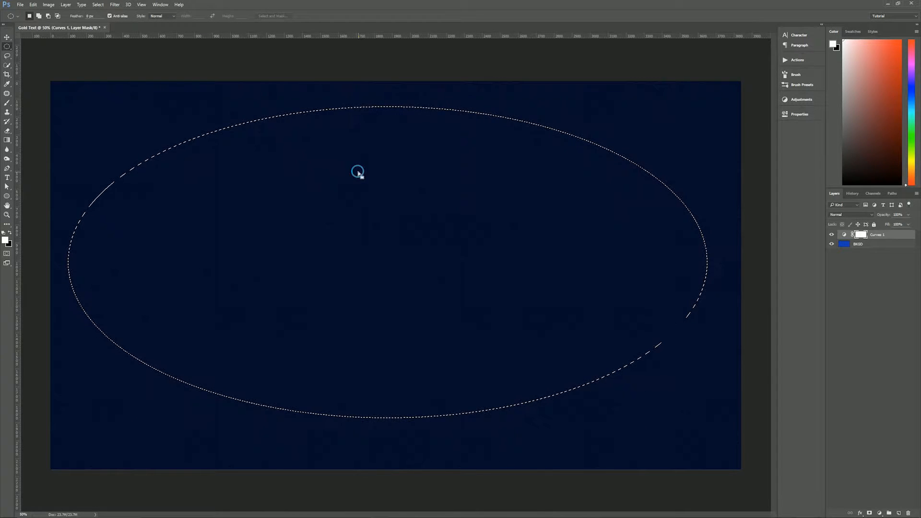
{"action": "mouse_move", "coordinate": [358, 173]}
{"action": "left_mouse_down"}
{"action": "mouse_move", "coordinate": [362, 197]}
{"action": "mouse_move", "coordinate": [360, 185]}
{"action": "mouse_move", "coordinate": [370, 187]}
{"action": "left_mouse_up"}
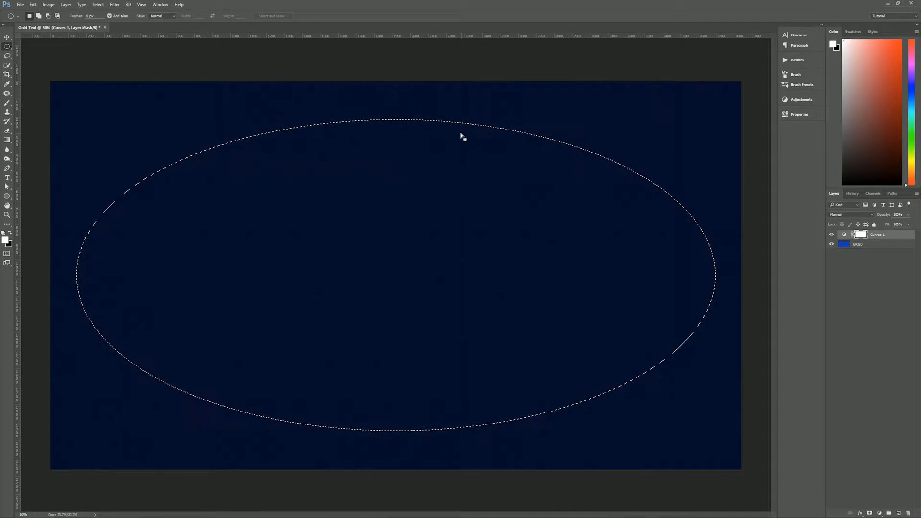
Step: Fill the elliptical selection on the Curves layer's mask with black, then deselect
{"action": "key", "text": "alt"}
{"action": "key", "text": "ctrl+BackSpace"}
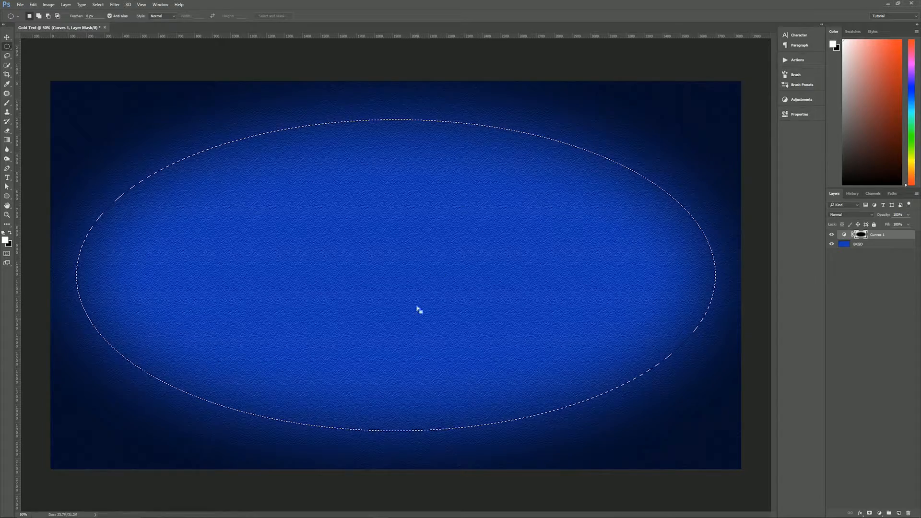
{"action": "left_click", "coordinate": [10, 233]}
{"action": "left_click", "coordinate": [10, 233]}
{"action": "key", "text": "ctrl+d"}
Step: Rename the Curves adjustment layer as Vignette
{"action": "double_click", "coordinate": [877, 234]}
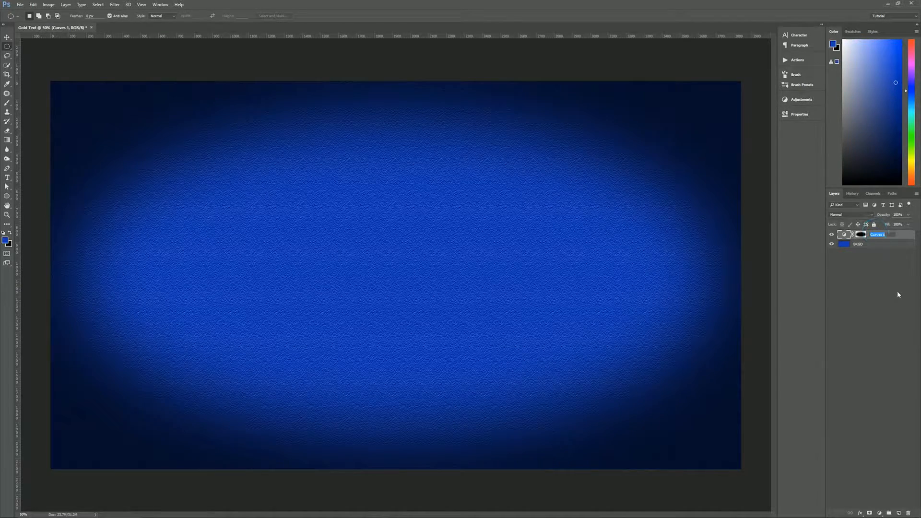
{"action": "type", "text": "Vignette"}
{"action": "left_click", "coordinate": [899, 237]}
Step: Activate the Type tool and set the character size for new text to 200 pt
{"action": "key", "text": "t"}
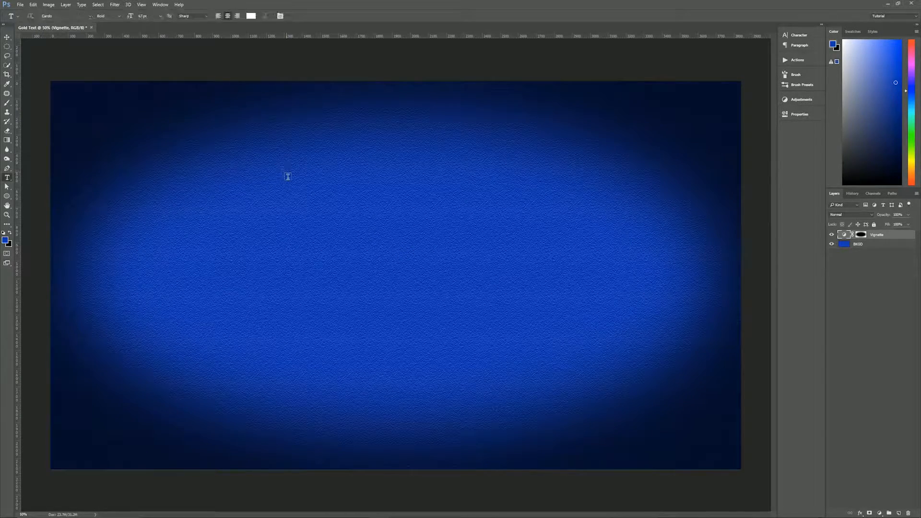
{"action": "left_click", "coordinate": [804, 36]}
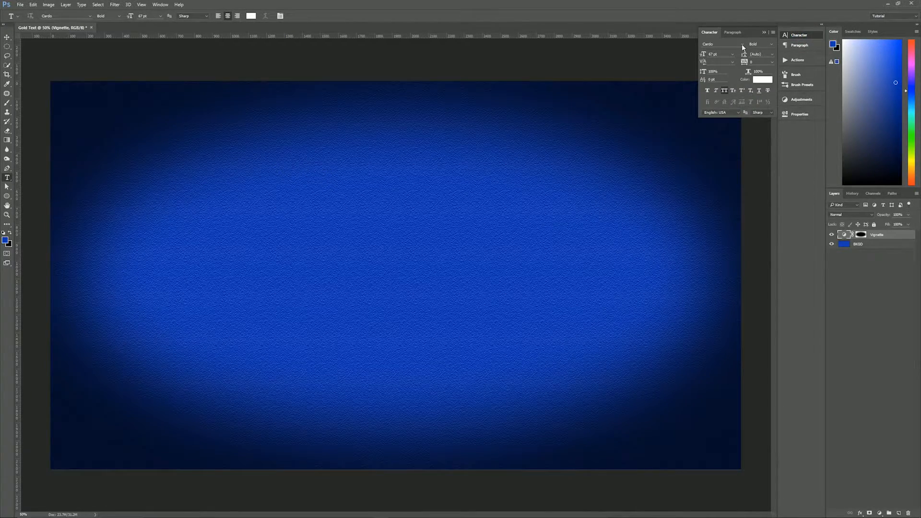
{"action": "left_click", "coordinate": [742, 44]}
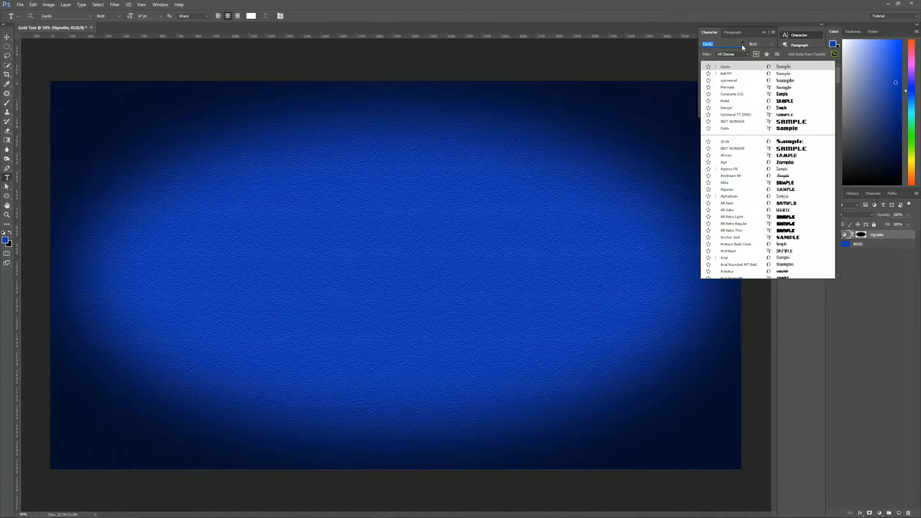
{"action": "left_click", "coordinate": [741, 44]}
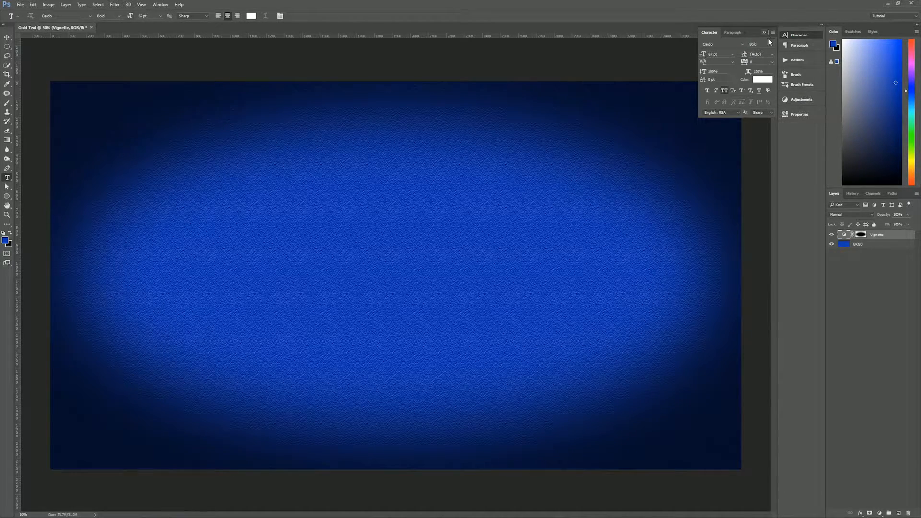
{"action": "left_click", "coordinate": [733, 55]}
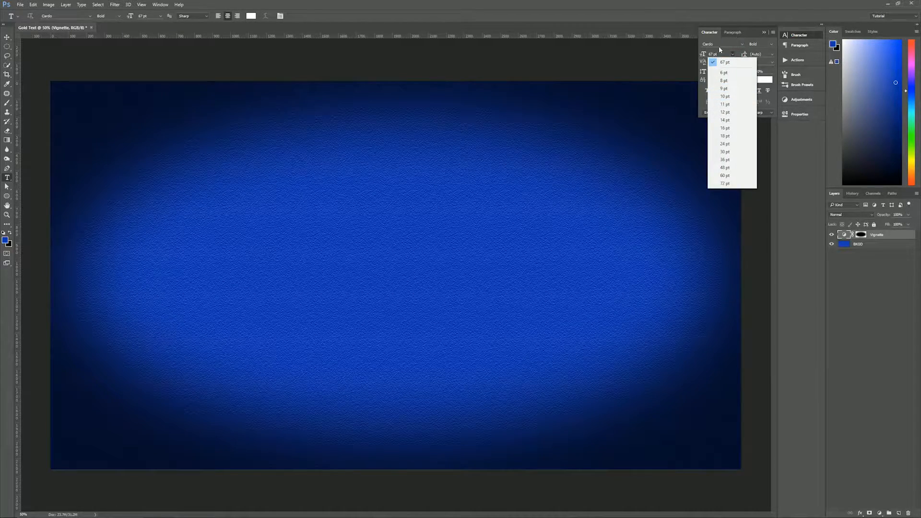
{"action": "left_click", "coordinate": [713, 54]}
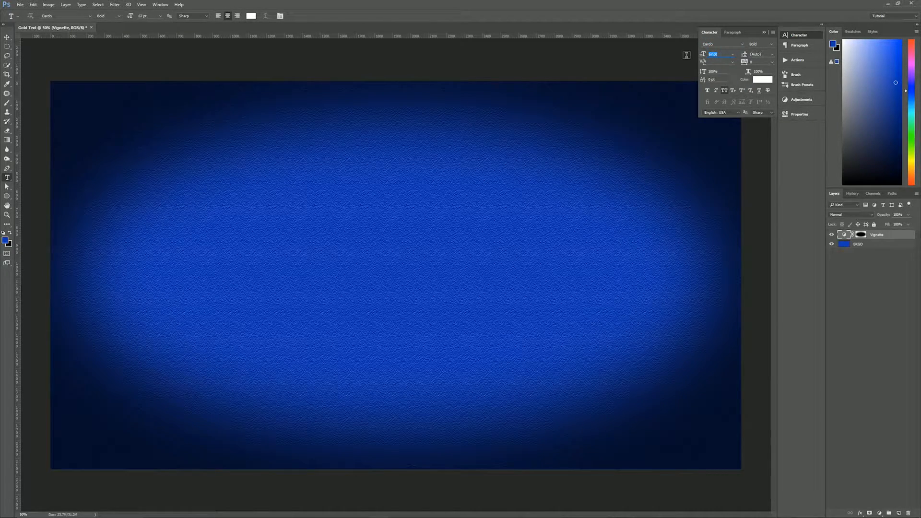
{"action": "type", "text": "200"}
{"action": "left_click", "coordinate": [753, 63]}
{"action": "left_click", "coordinate": [765, 32]}
Step: Add the text PIXEL MAGIC on its own layer and move it to the centre of the canvas
{"action": "left_click", "coordinate": [306, 252]}
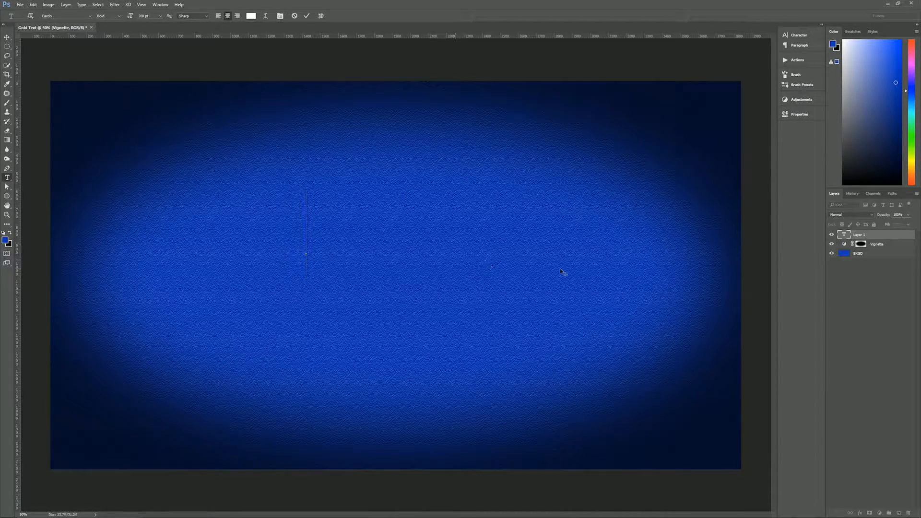
{"action": "type", "text": "PIXE"}
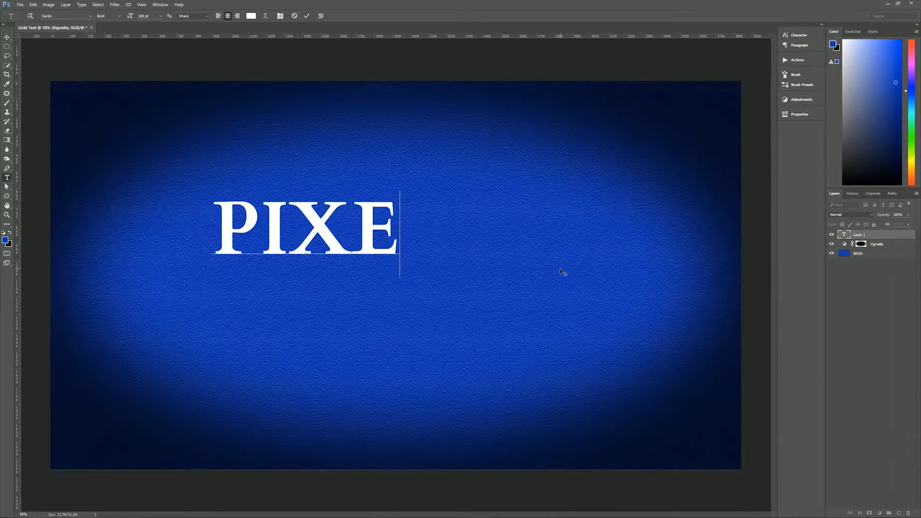
{"action": "type", "text": "L MAGIC"}
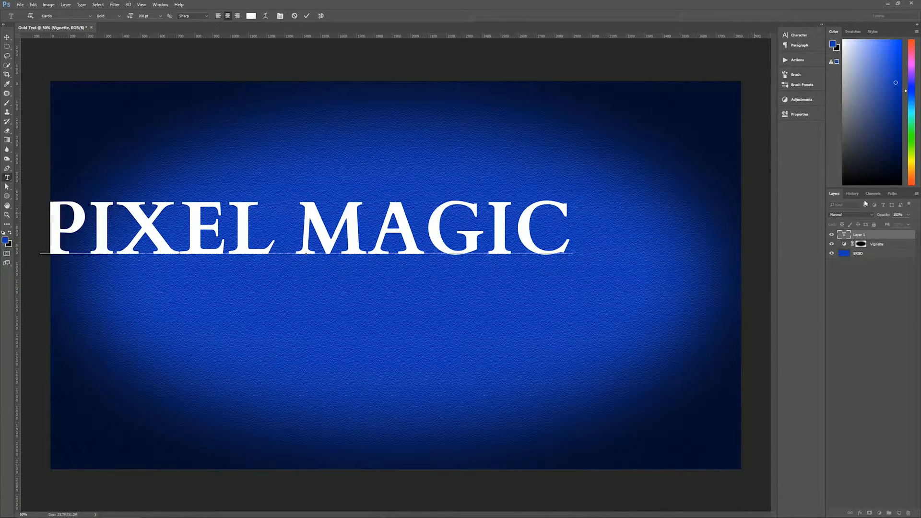
{"action": "left_click", "coordinate": [900, 237]}
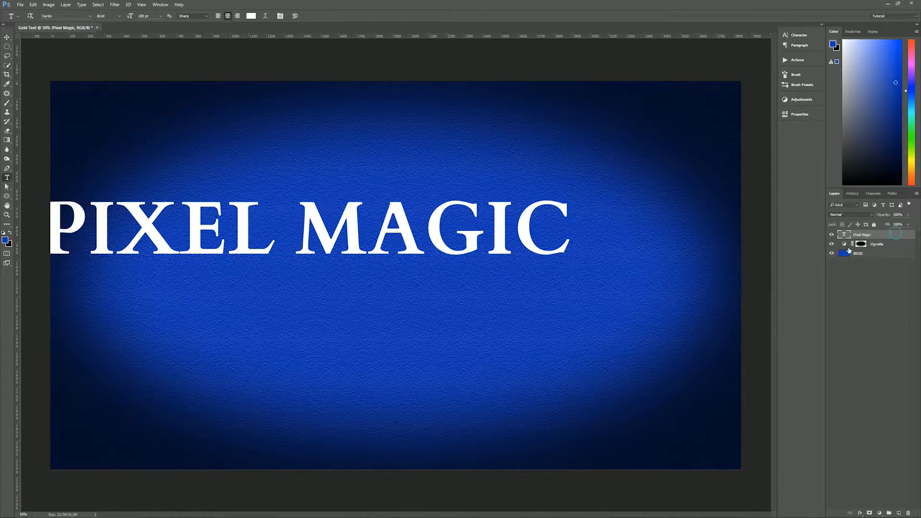
{"action": "left_click", "coordinate": [8, 41]}
{"action": "left_click_drag", "start_coordinate": [195, 225], "coordinate": [284, 272]}
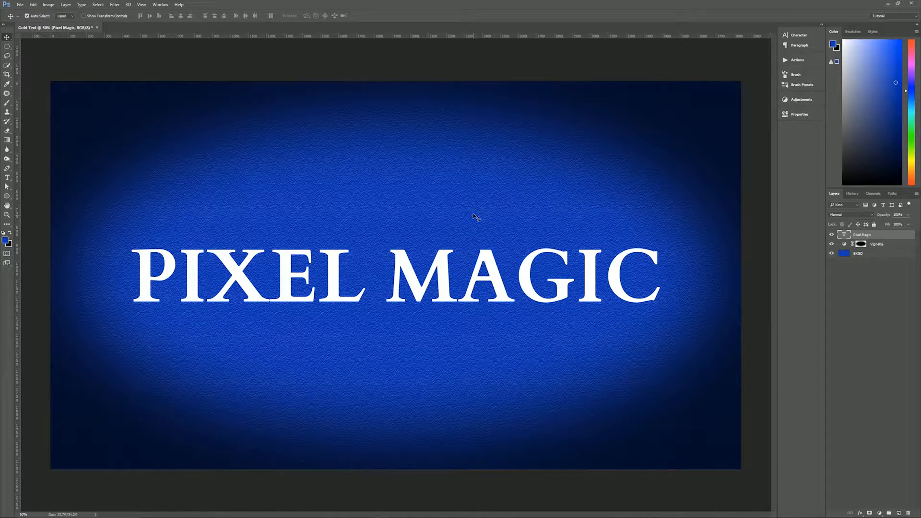
Step: Widen the kerning between the M and A in the word MAGIC
{"action": "key", "text": "t"}
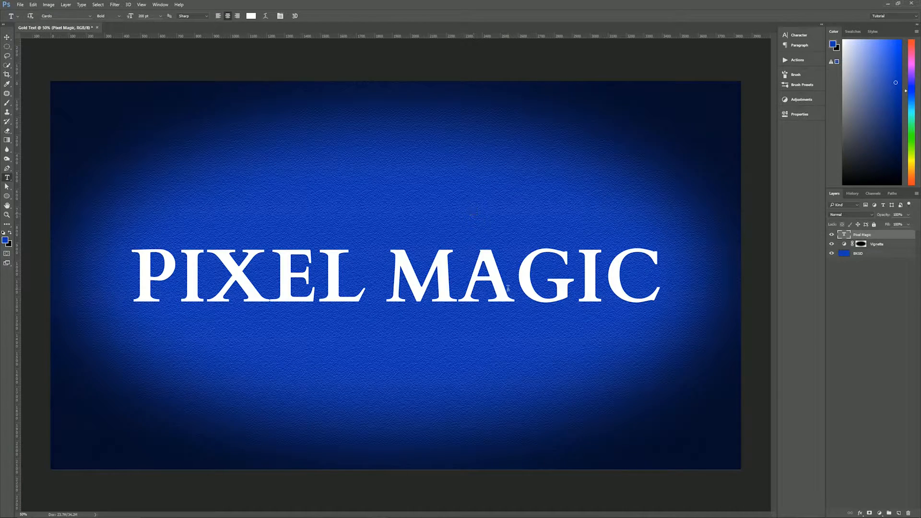
{"action": "left_click", "coordinate": [509, 285]}
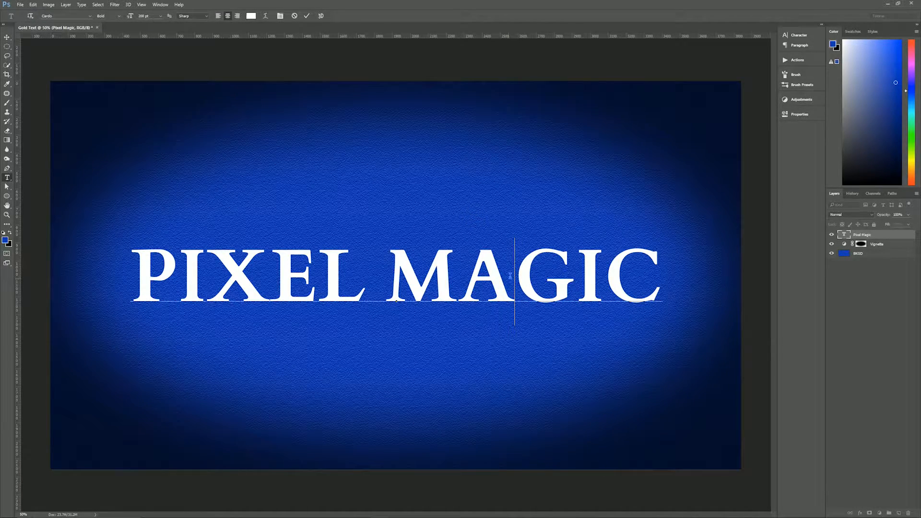
{"action": "left_click", "coordinate": [378, 269]}
{"action": "left_click", "coordinate": [467, 277]}
{"action": "key", "text": "alt+Right"}
{"action": "key", "text": "alt+Right"}
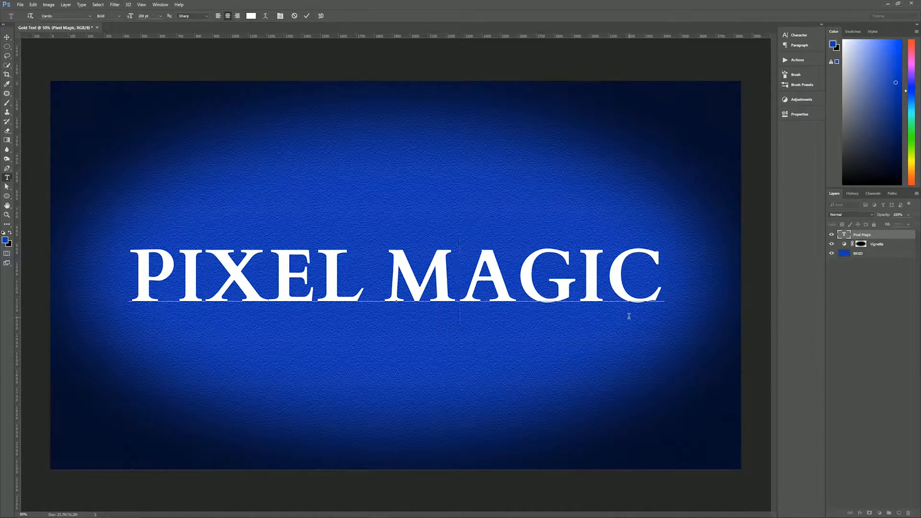
Step: Tighten the kerning of the A-G, G-I and I-C pairs in MAGIC, easing the last two back slightly
{"action": "key", "text": "Right"}
{"action": "key", "text": "alt+Left"}
{"action": "key", "text": "alt+Left"}
{"action": "key", "text": "alt+Left"}
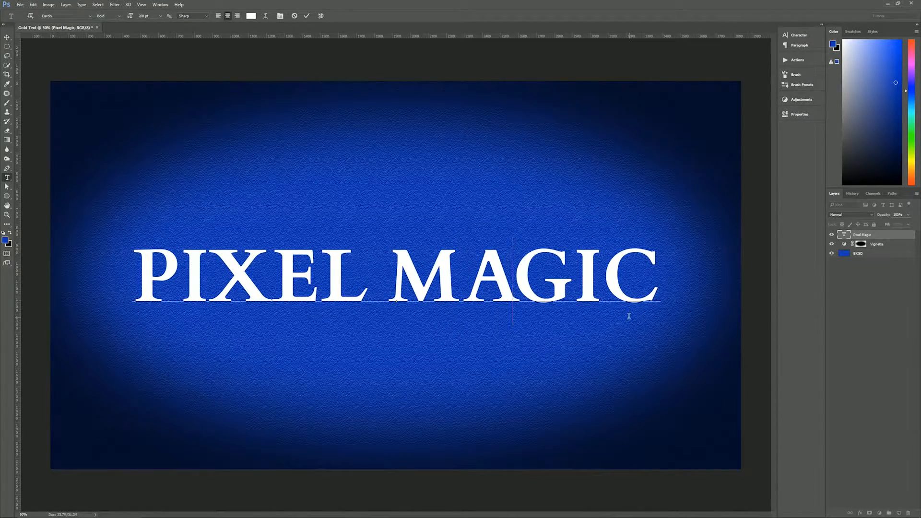
{"action": "key", "text": "Right"}
{"action": "key", "text": "alt+Left"}
{"action": "key", "text": "alt+Left"}
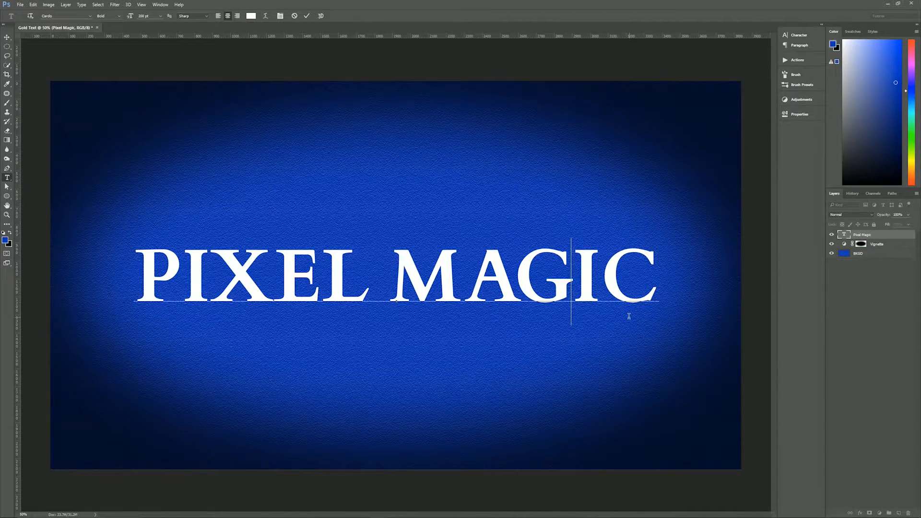
{"action": "key", "text": "Right"}
{"action": "key", "text": "alt+Left"}
{"action": "key", "text": "alt+Left"}
{"action": "key", "text": "alt+Left"}
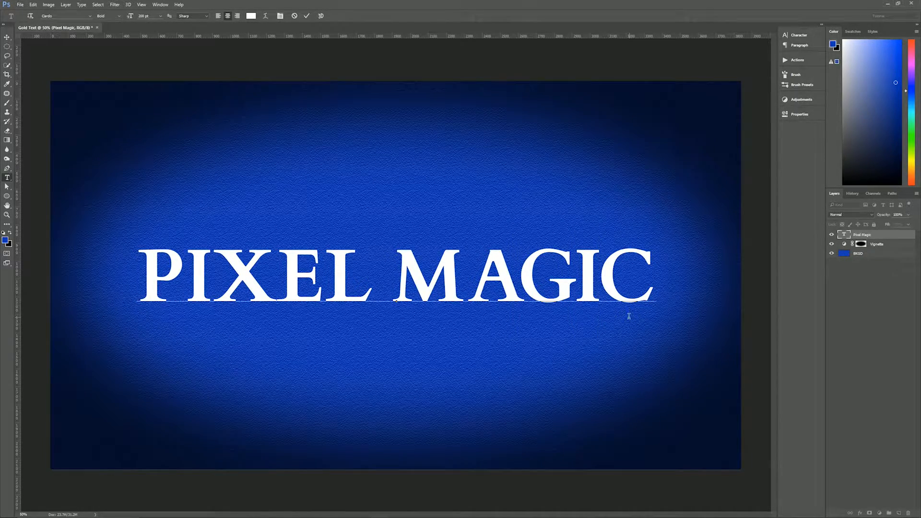
{"action": "key", "text": "alt+Right"}
{"action": "key", "text": "Left"}
{"action": "key", "text": "alt+Right"}
Step: Widen the kerning between X and E and tighten it between P and I in PIXEL, then commit the text
{"action": "key", "text": "Left"}
{"action": "key", "text": "Left"}
{"action": "key", "text": "Left"}
{"action": "key", "text": "Left"}
{"action": "key", "text": "Left"}
{"action": "key", "text": "Left"}
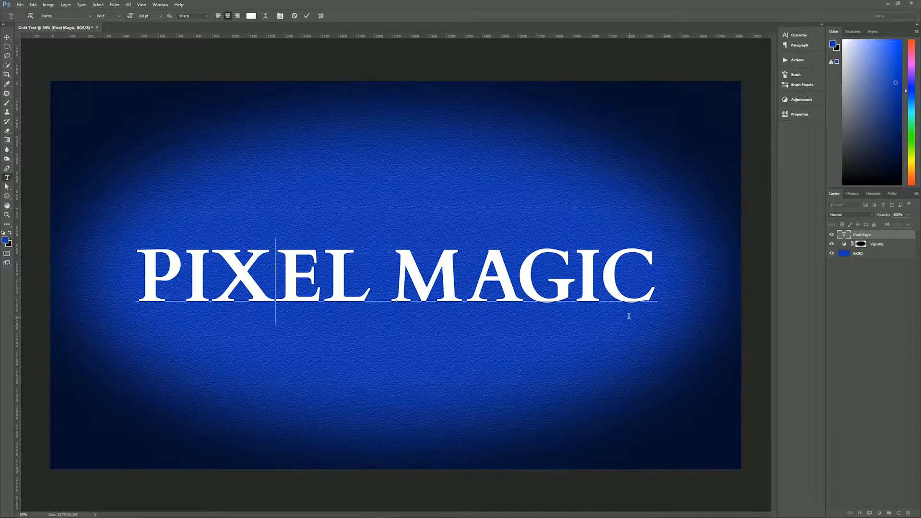
{"action": "key", "text": "alt+Right"}
{"action": "key", "text": "alt+Right"}
{"action": "key", "text": "Left"}
{"action": "key", "text": "Left"}
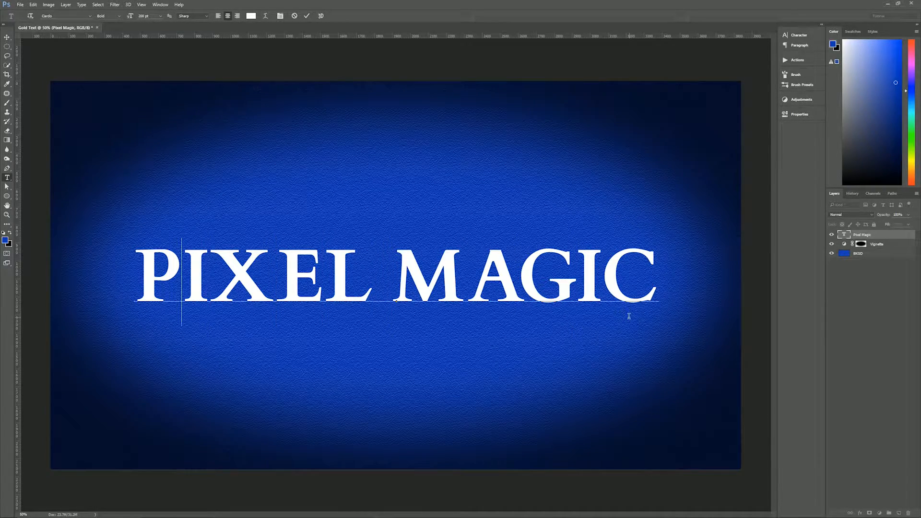
{"action": "key", "text": "alt+Left"}
{"action": "key", "text": "alt+Left"}
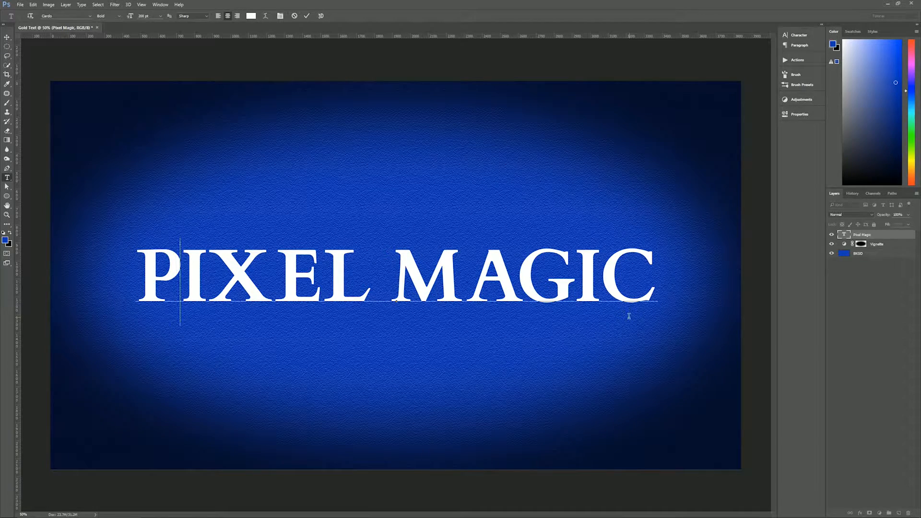
{"action": "left_click", "coordinate": [873, 230]}
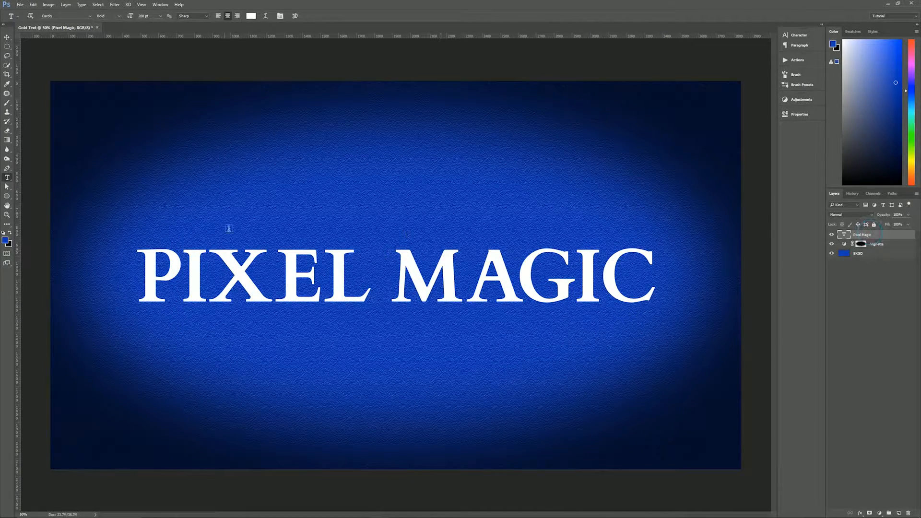
{"action": "left_click", "coordinate": [7, 37]}
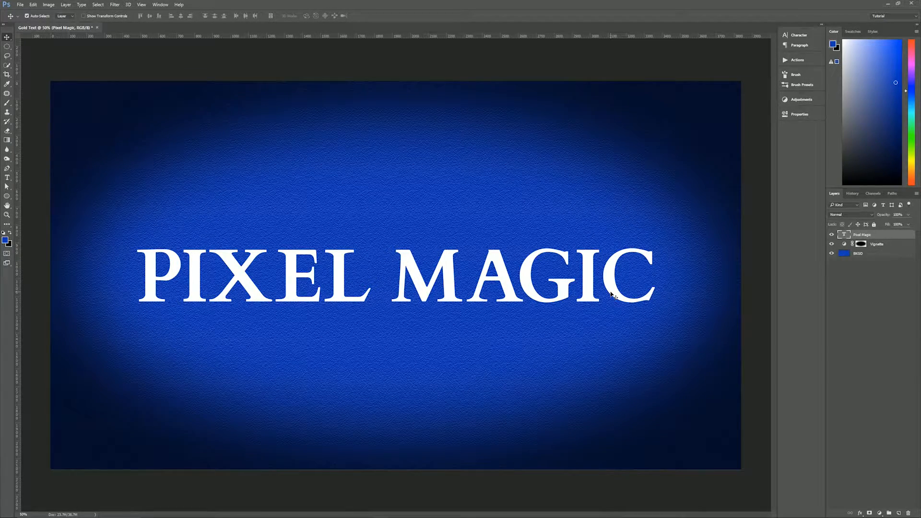
Step: Try raising the middle of the Vignette layer's curve to lighten the corners, then undo the change
{"action": "left_click", "coordinate": [881, 247]}
{"action": "double_click", "coordinate": [844, 244]}
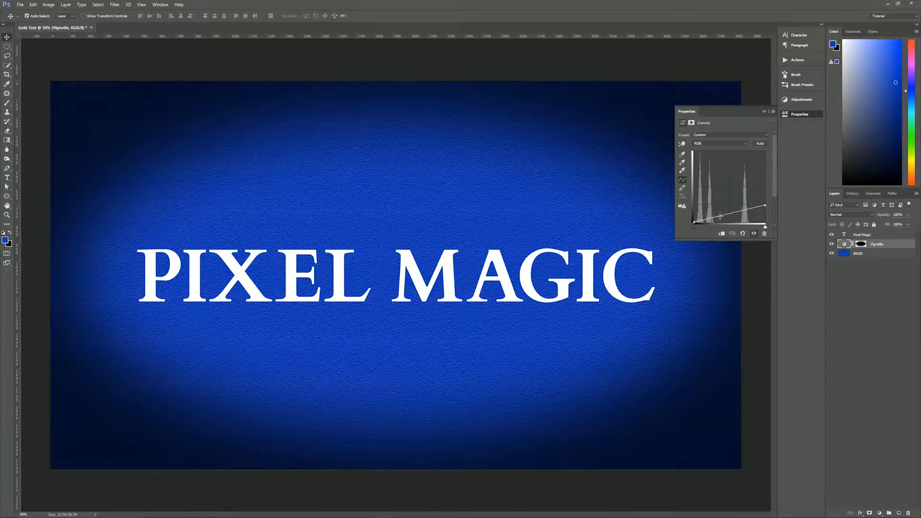
{"action": "mouse_move", "coordinate": [719, 215]}
{"action": "left_mouse_down"}
{"action": "mouse_move", "coordinate": [720, 166]}
{"action": "mouse_move", "coordinate": [718, 208]}
{"action": "left_mouse_up"}
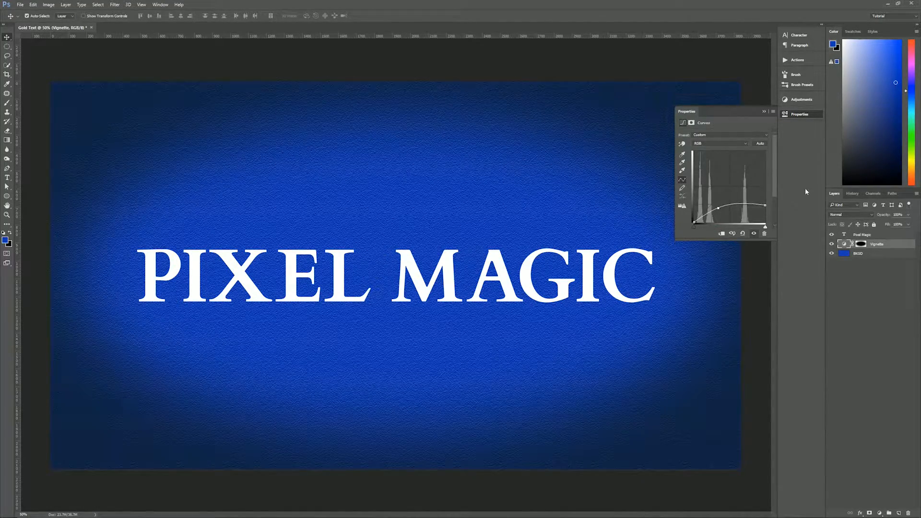
{"action": "key", "text": "ctrl+z"}
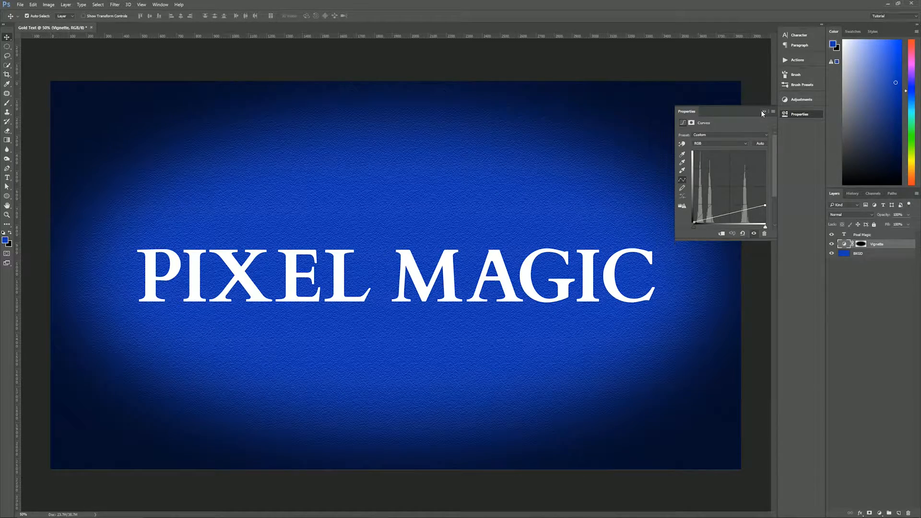
{"action": "left_click", "coordinate": [763, 113]}
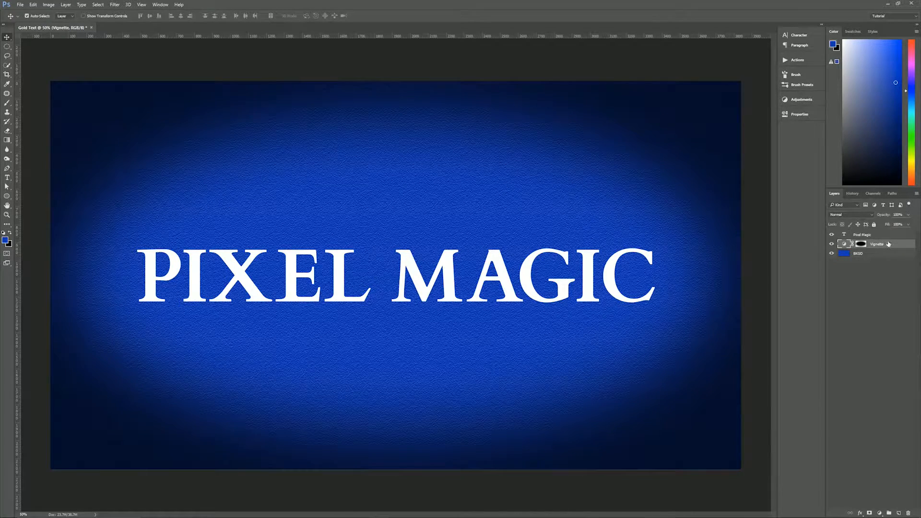
Step: Add a Bevel & Emboss effect to the PIXEL MAGIC text layer and inspect its gloss contour without changing it
{"action": "left_click", "coordinate": [870, 234]}
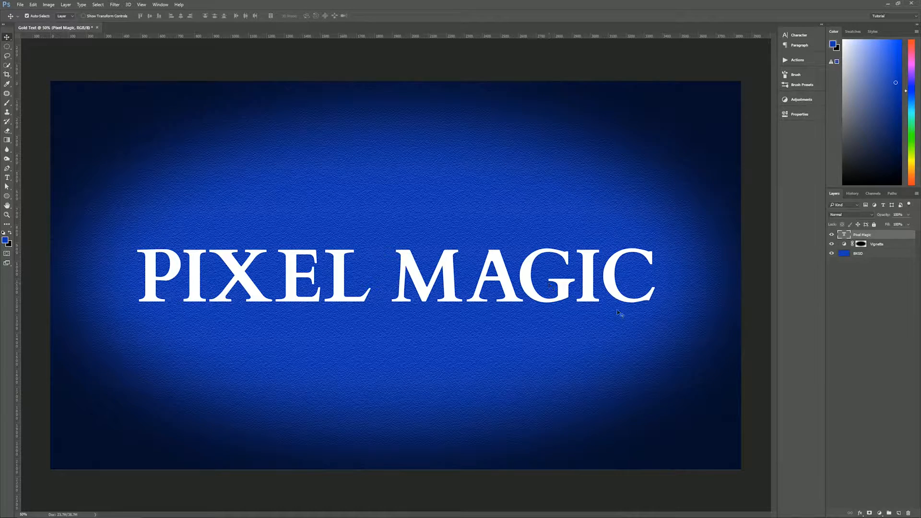
{"action": "left_click", "coordinate": [860, 513]}
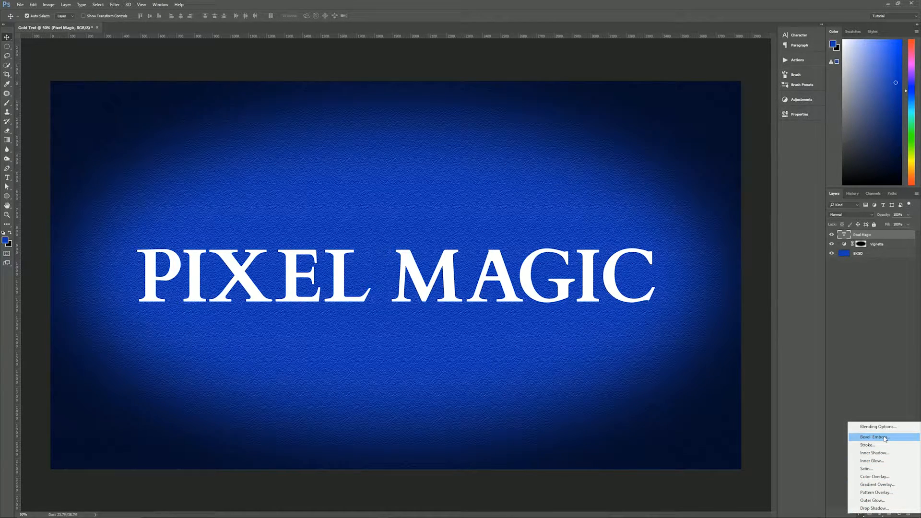
{"action": "left_click", "coordinate": [885, 437]}
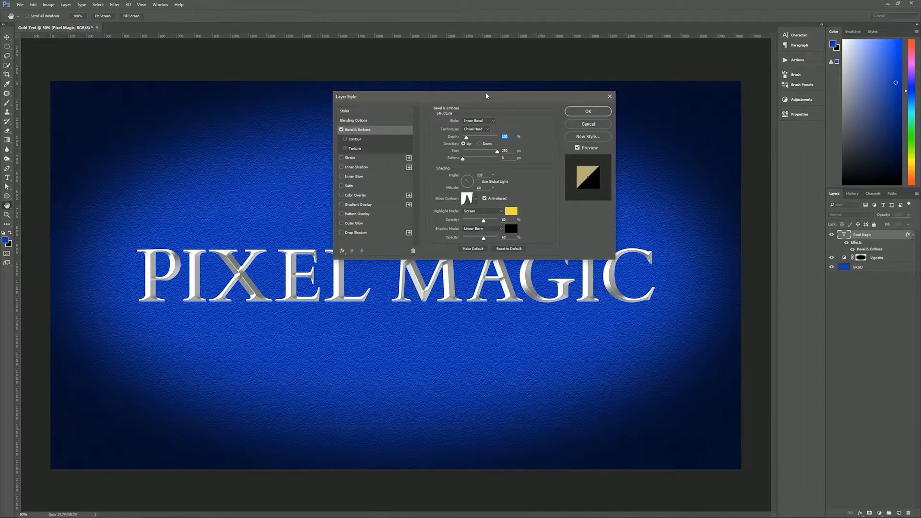
{"action": "left_click_drag", "start_coordinate": [485, 98], "coordinate": [455, 201]}
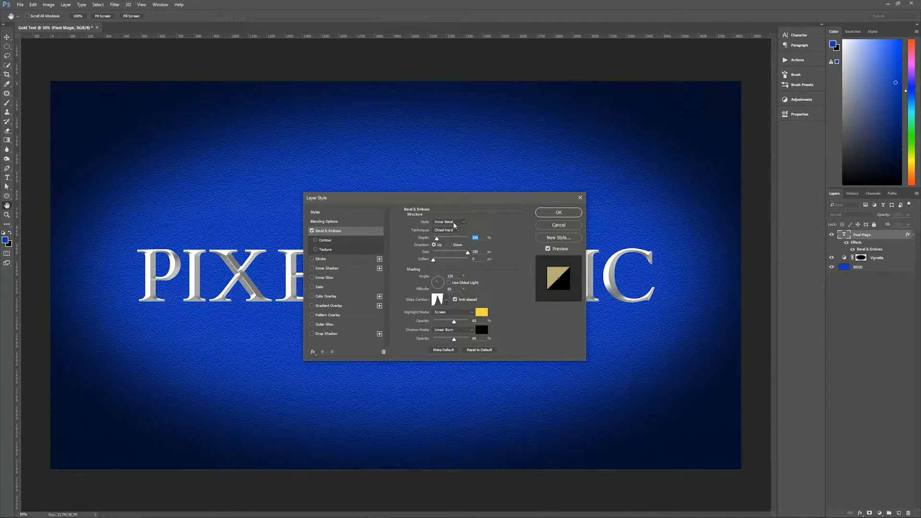
{"action": "left_click", "coordinate": [438, 300]}
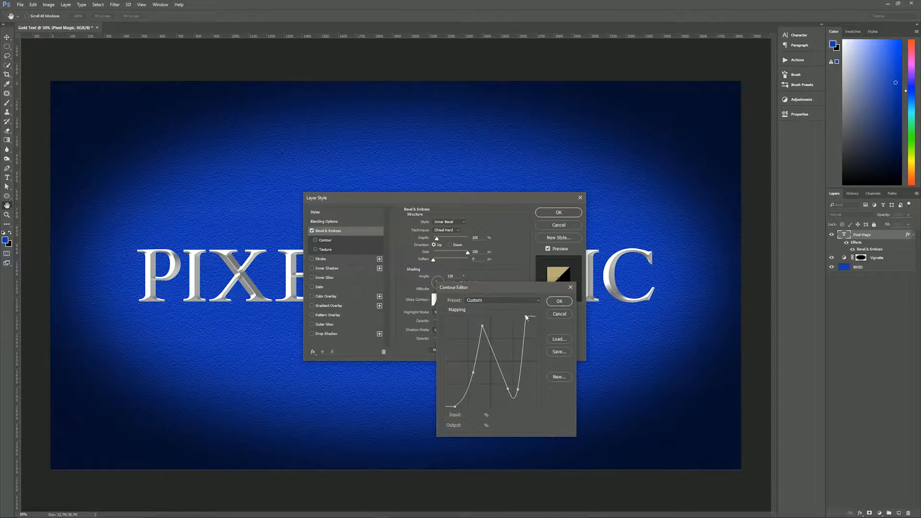
{"action": "left_click", "coordinate": [562, 312]}
Step: Reset the Bevel & Emboss settings to their defaults and set the technique to Chisel Hard
{"action": "left_click", "coordinate": [481, 351]}
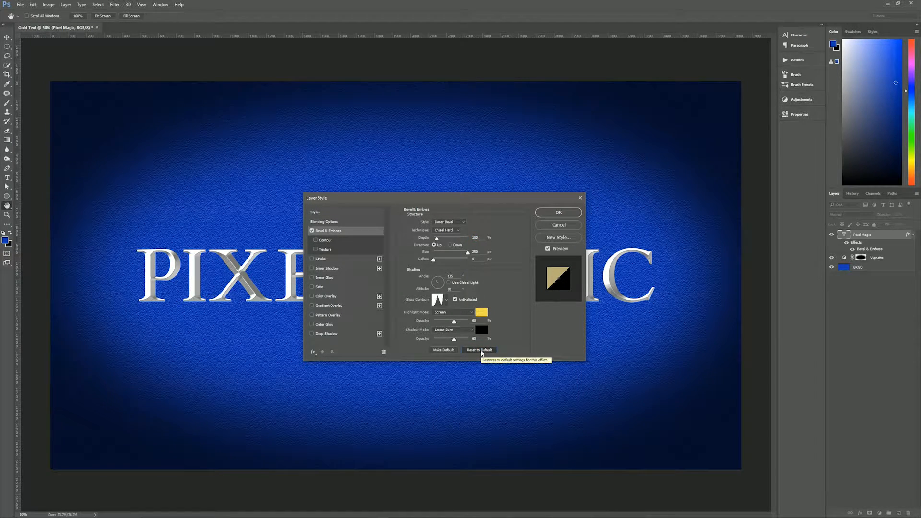
{"action": "left_click", "coordinate": [481, 351]}
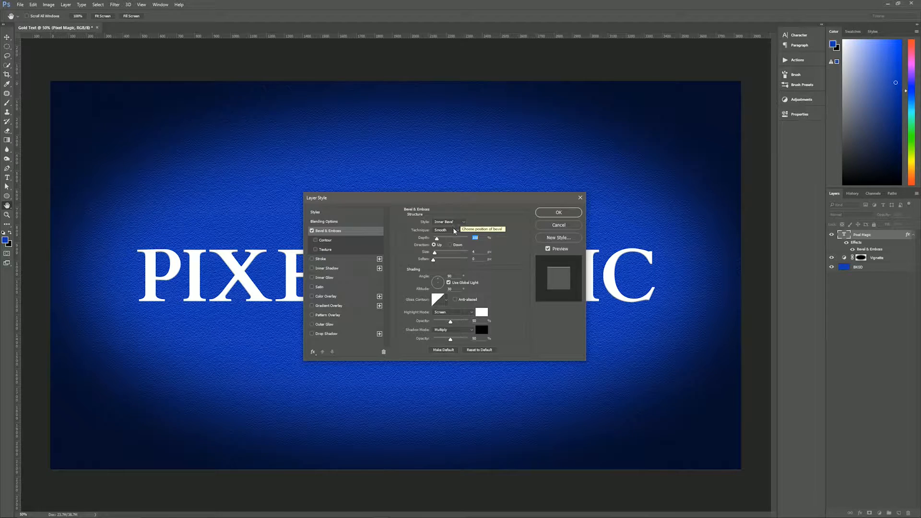
{"action": "left_click", "coordinate": [448, 230]}
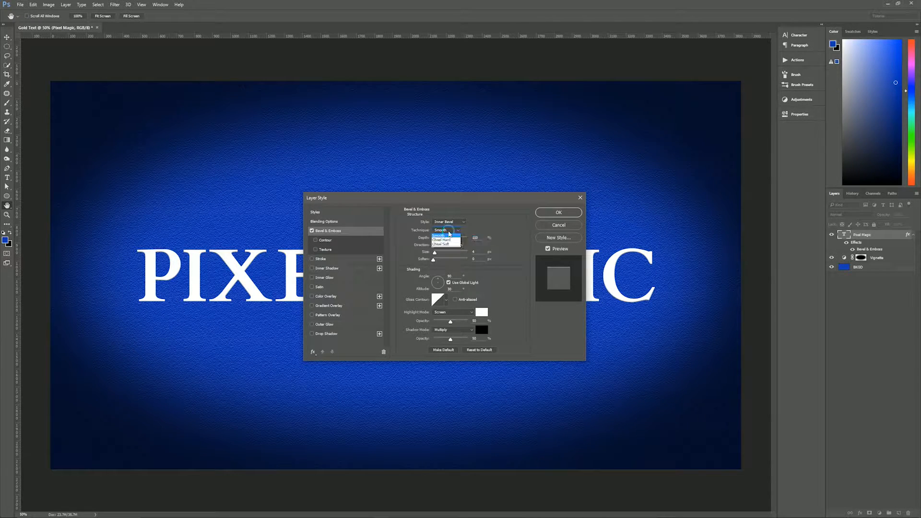
{"action": "left_click", "coordinate": [446, 238]}
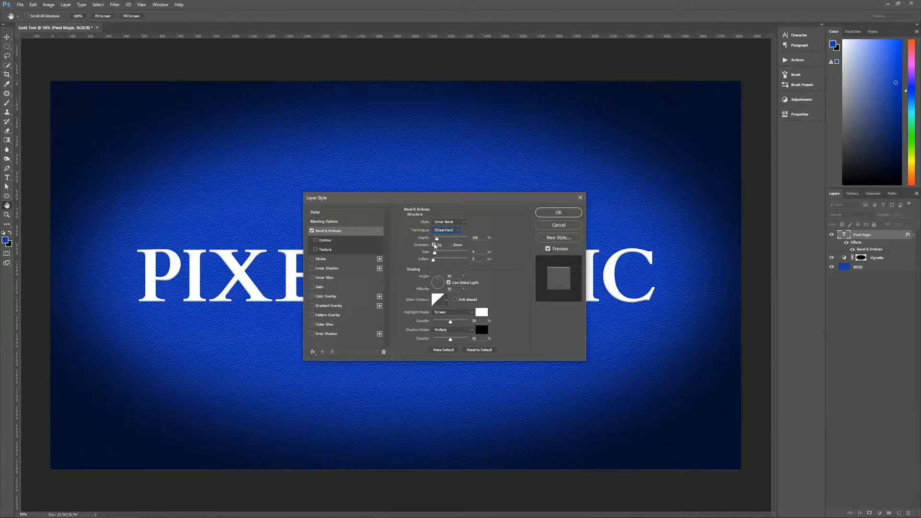
Step: Set the bevel size to 250 px, turn off Use Global Light, and set the angle to 135° and altitude to 60°
{"action": "left_click_drag", "start_coordinate": [435, 252], "coordinate": [468, 253]}
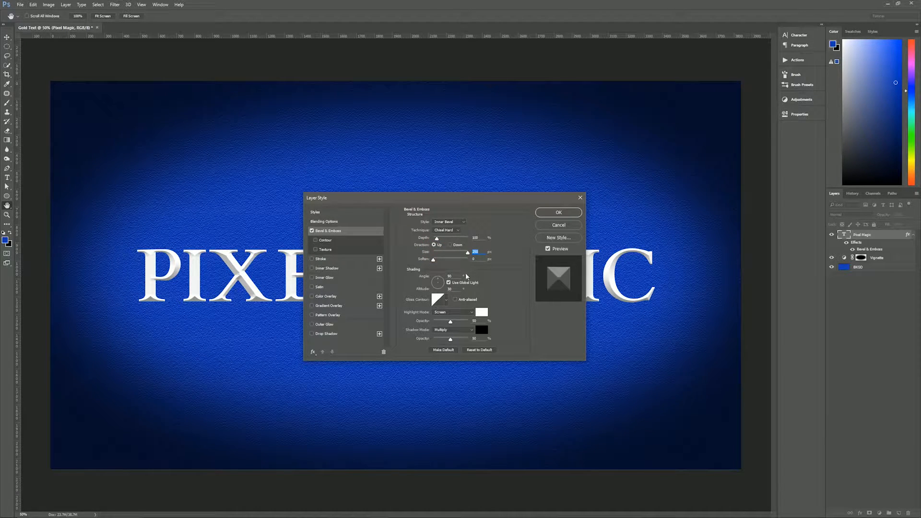
{"action": "left_click", "coordinate": [448, 283]}
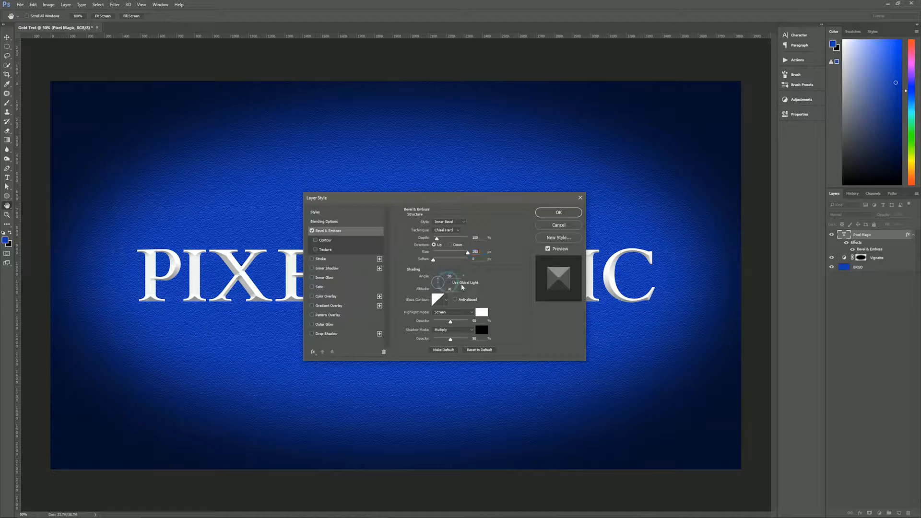
{"action": "double_click", "coordinate": [450, 276]}
{"action": "type", "text": "135"}
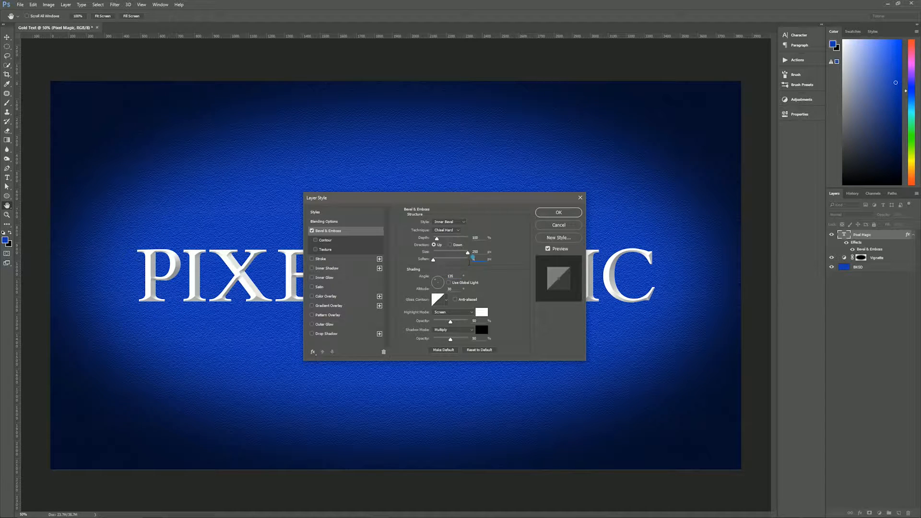
{"action": "double_click", "coordinate": [449, 288]}
{"action": "type", "text": "60"}
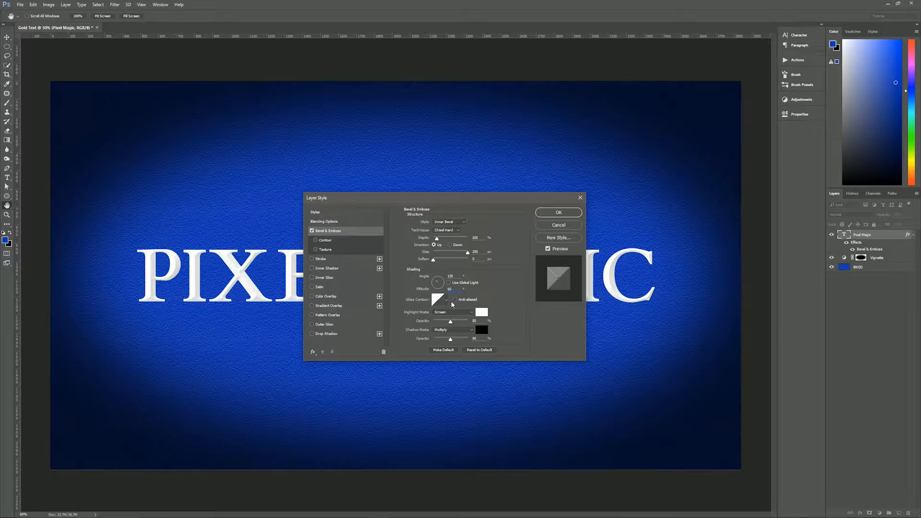
Step: Shape a custom gloss contour with points near 10/0, 36/89, 51/9 and 90/100 percent input/output
{"action": "left_click", "coordinate": [436, 300]}
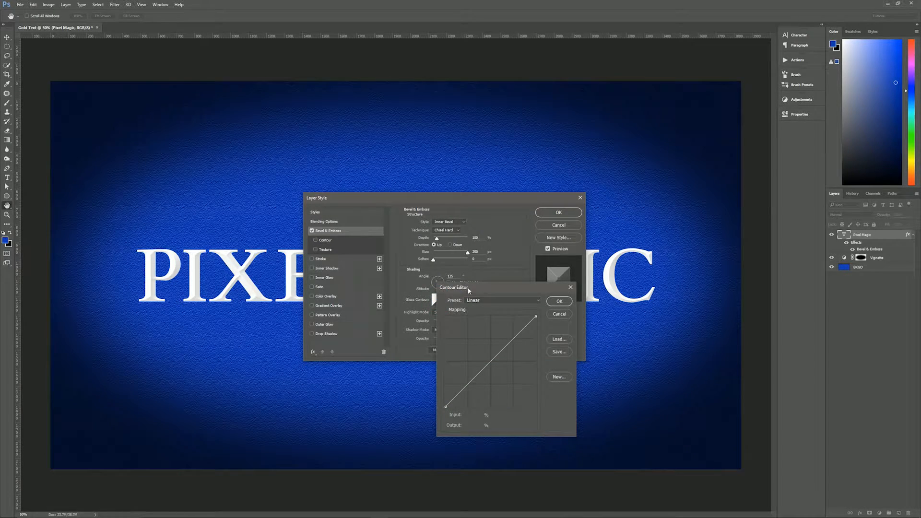
{"action": "left_click", "coordinate": [571, 289]}
{"action": "left_click", "coordinate": [438, 301]}
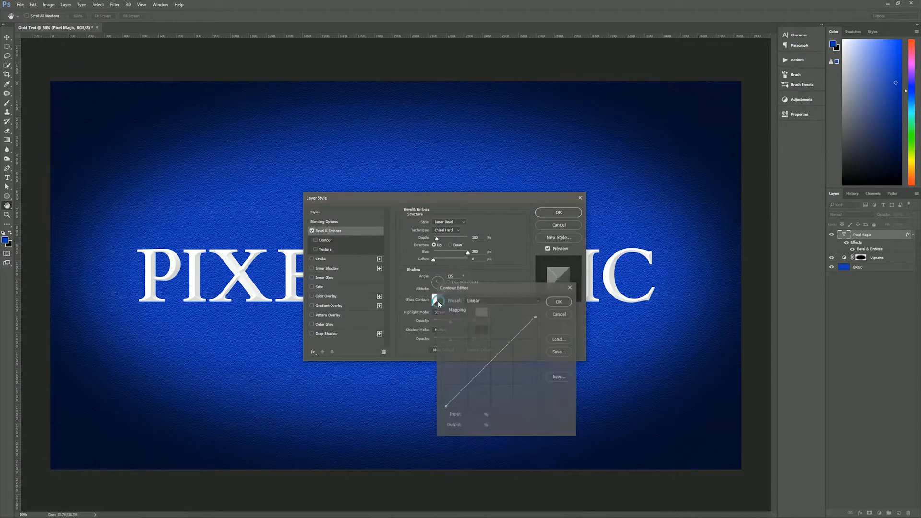
{"action": "left_click_drag", "start_coordinate": [497, 287], "coordinate": [428, 104]}
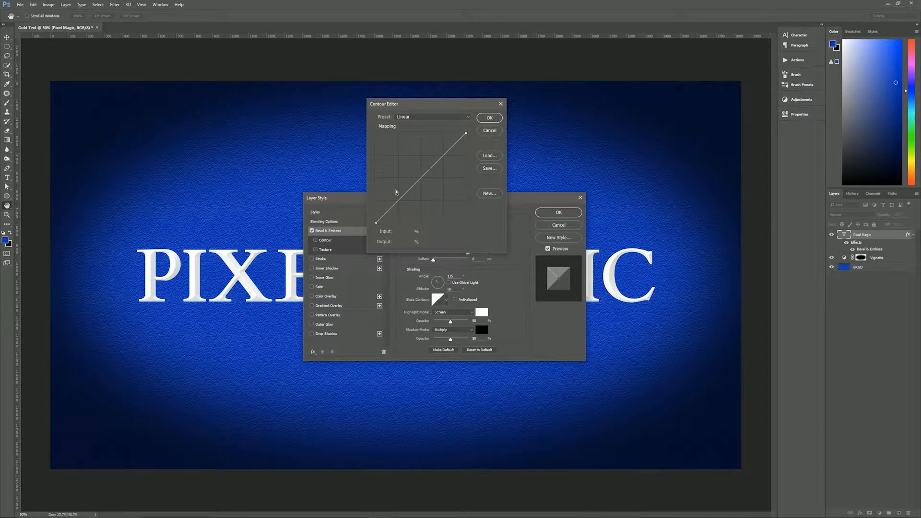
{"action": "left_click_drag", "start_coordinate": [375, 223], "coordinate": [385, 226]}
{"action": "left_click_drag", "start_coordinate": [465, 134], "coordinate": [457, 132]}
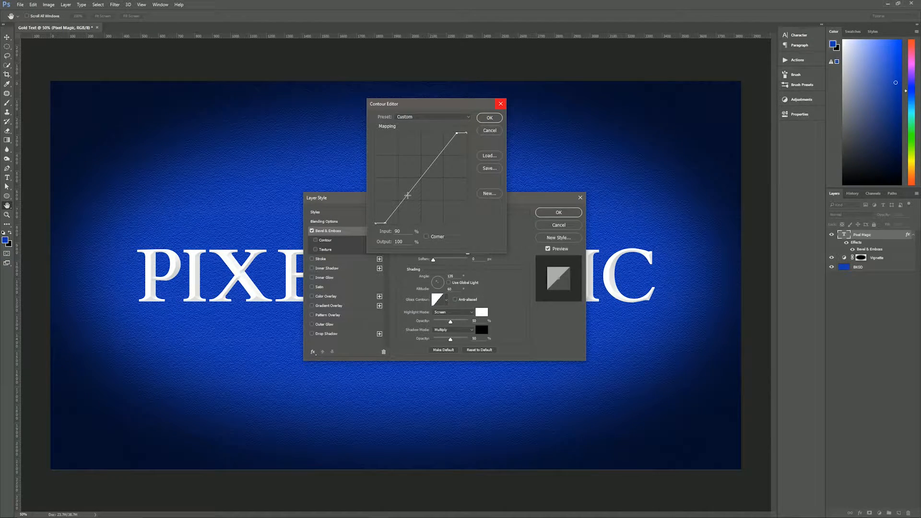
{"action": "left_click_drag", "start_coordinate": [406, 196], "coordinate": [408, 142]}
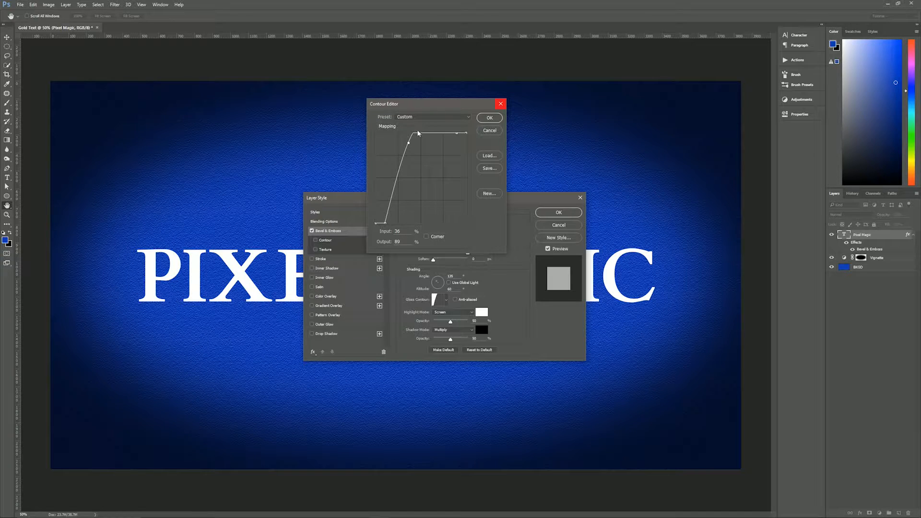
{"action": "left_click_drag", "start_coordinate": [420, 133], "coordinate": [422, 215]}
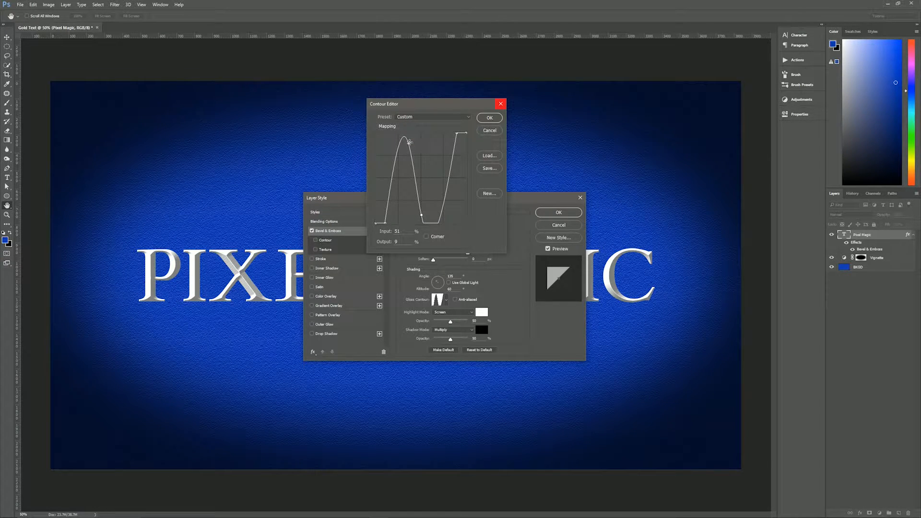
Step: Make the gloss contour's first peak a corner point, move its valley to 62% input and 15% output, and accept the contour
{"action": "left_click", "coordinate": [408, 142]}
{"action": "left_click", "coordinate": [427, 236]}
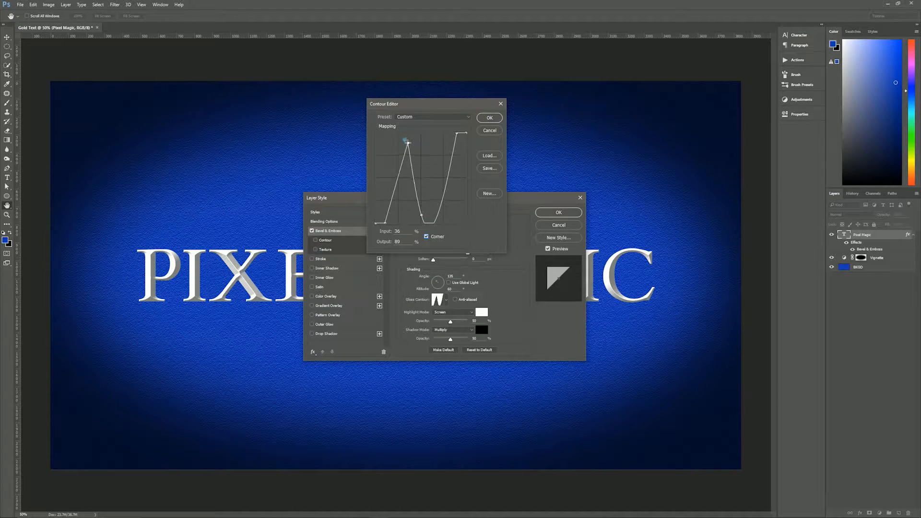
{"action": "left_click_drag", "start_coordinate": [410, 142], "coordinate": [408, 142]}
{"action": "mouse_move", "coordinate": [421, 214]}
{"action": "left_mouse_down"}
{"action": "mouse_move", "coordinate": [414, 207]}
{"action": "mouse_move", "coordinate": [428, 216]}
{"action": "left_mouse_up"}
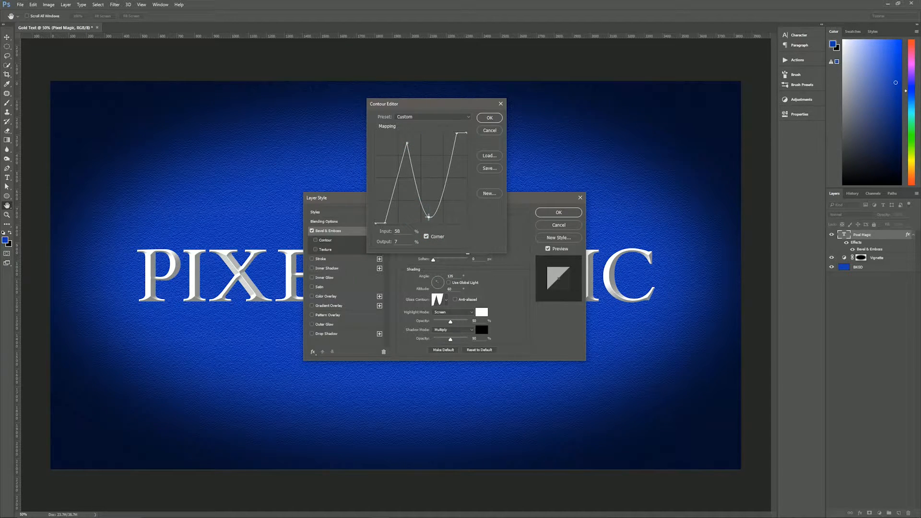
{"action": "left_click", "coordinate": [455, 133]}
{"action": "left_click", "coordinate": [455, 133]}
{"action": "left_click_drag", "start_coordinate": [456, 130], "coordinate": [457, 131]}
{"action": "left_click_drag", "start_coordinate": [429, 221], "coordinate": [432, 210]}
{"action": "left_click", "coordinate": [433, 208]}
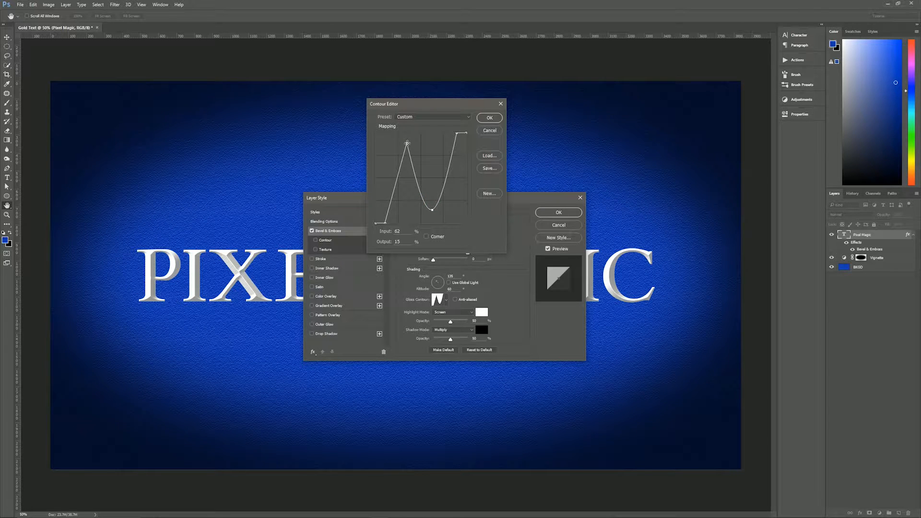
{"action": "left_click", "coordinate": [407, 142]}
{"action": "left_click", "coordinate": [431, 210]}
{"action": "left_click", "coordinate": [456, 130]}
{"action": "left_click", "coordinate": [489, 118]}
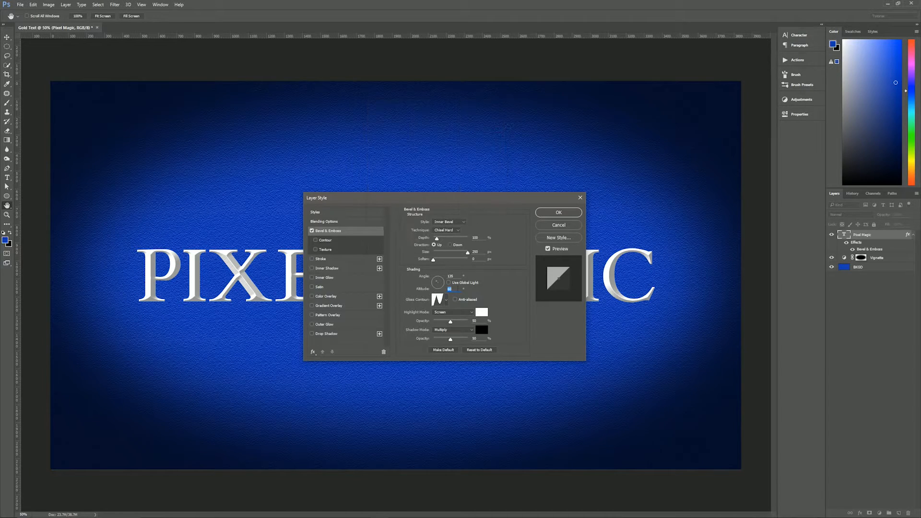
Step: Turn on anti-aliasing for the gloss contour and set the bevel highlight colour to #f4d649, keeping the Screen mode
{"action": "left_click", "coordinate": [455, 300]}
{"action": "left_click", "coordinate": [457, 312]}
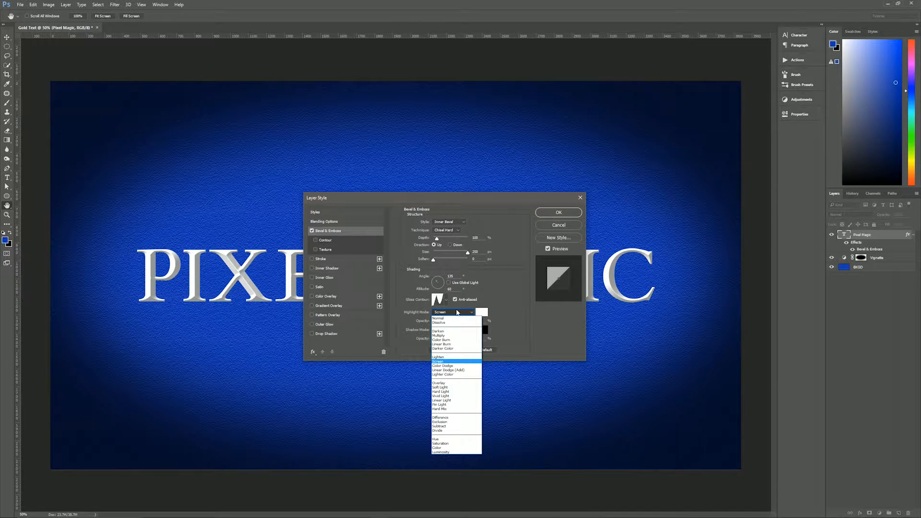
{"action": "left_click", "coordinate": [456, 312]}
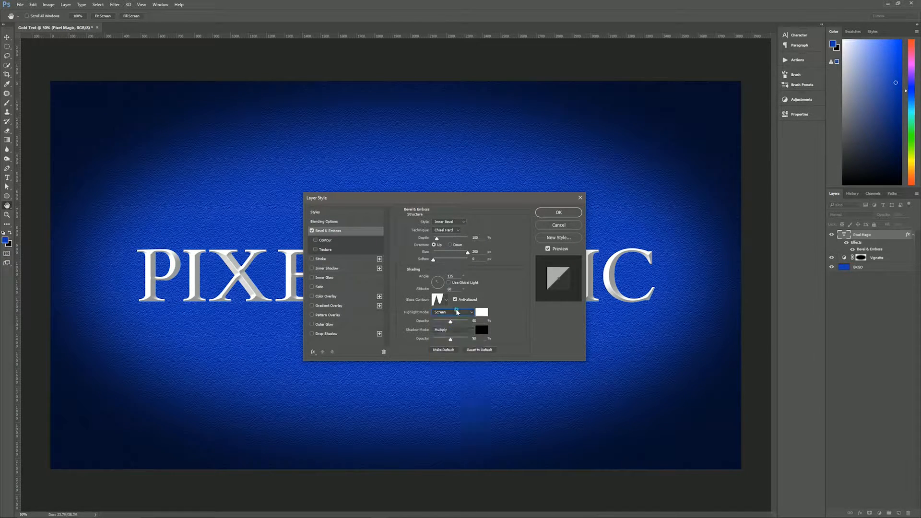
{"action": "left_click", "coordinate": [481, 312]}
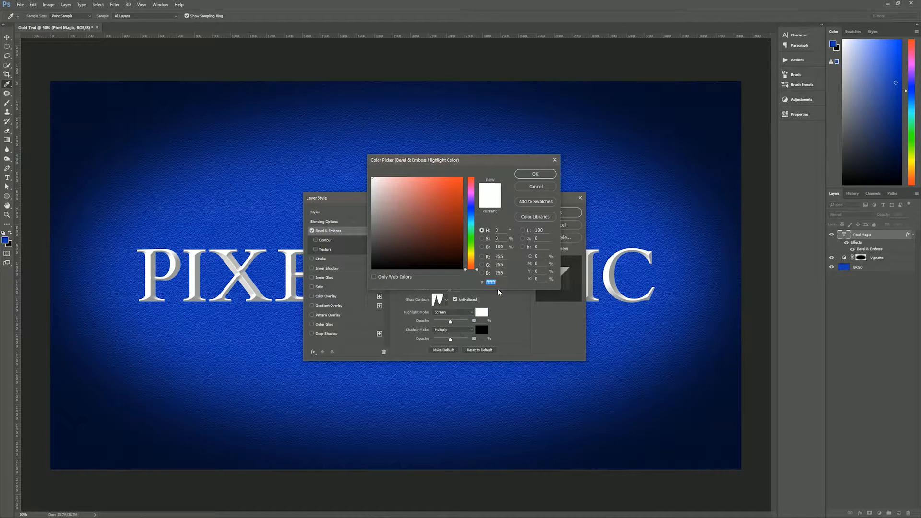
{"action": "type", "text": "f4"}
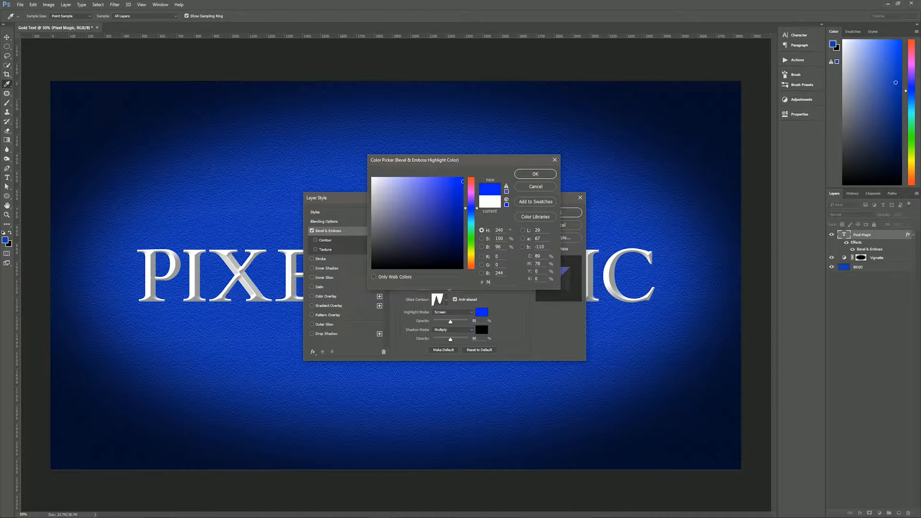
{"action": "type", "text": "d6"}
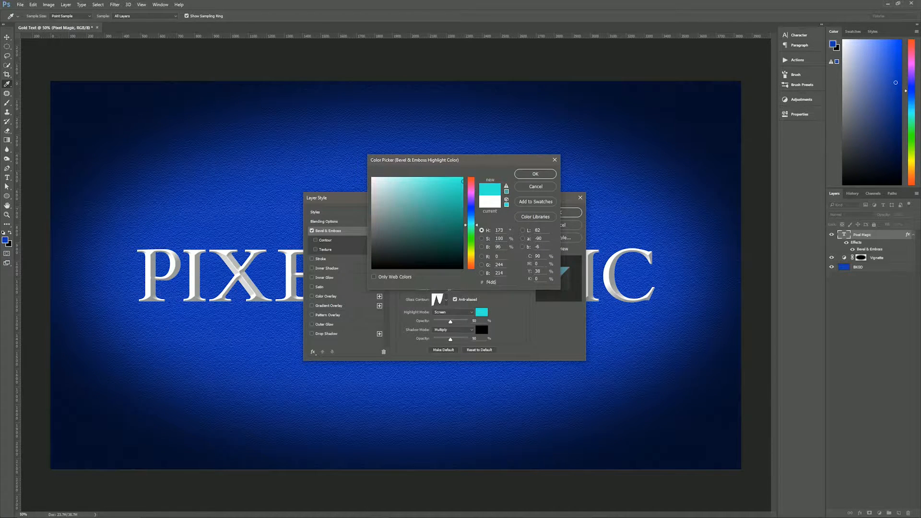
{"action": "type", "text": "49"}
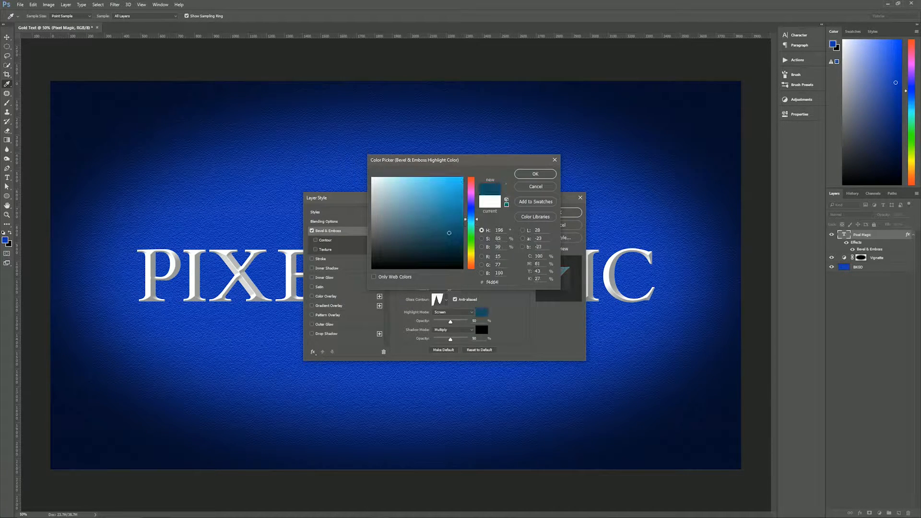
{"action": "left_click", "coordinate": [536, 173]}
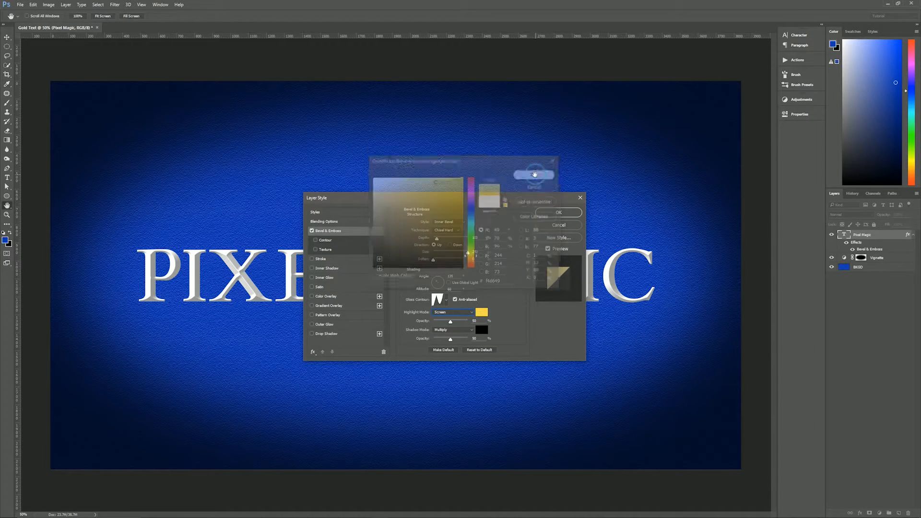
Step: Set the bevel shadow mode to Linear Burn and both the highlight and shadow opacity to 60%
{"action": "left_click", "coordinate": [448, 330]}
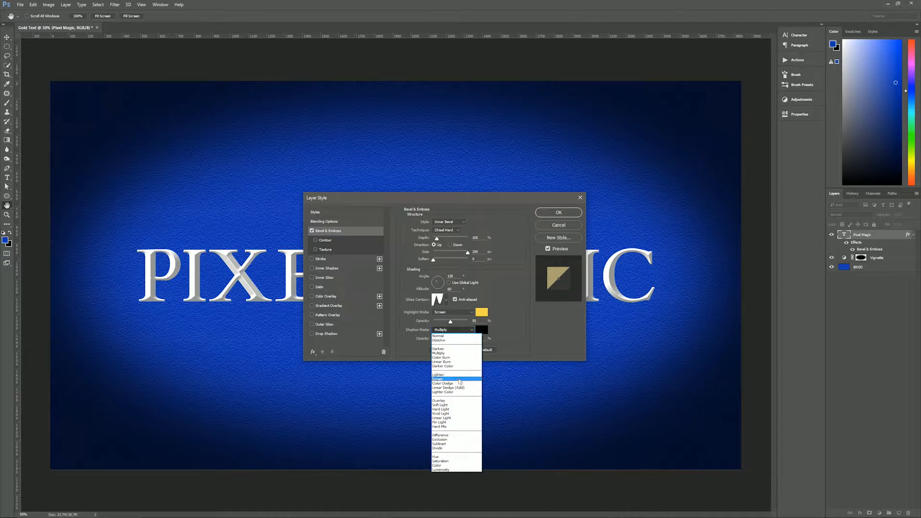
{"action": "left_click", "coordinate": [459, 363]}
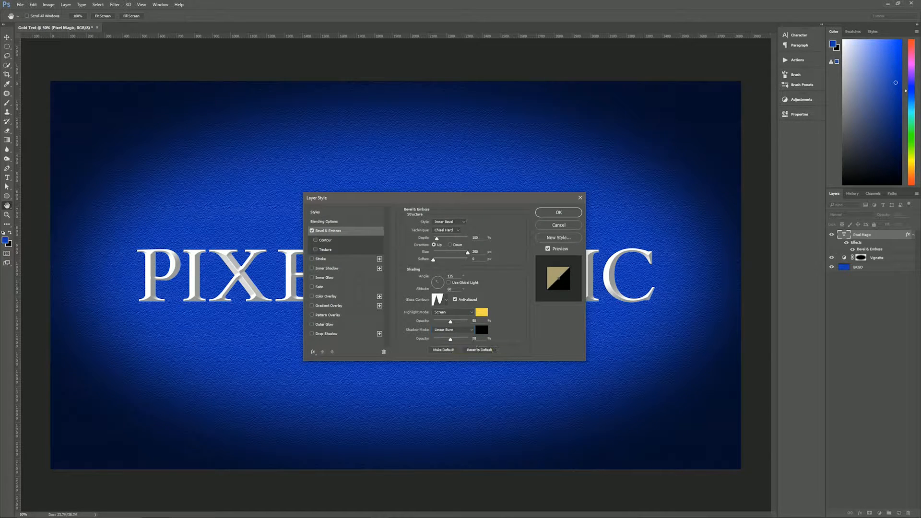
{"action": "left_click_drag", "start_coordinate": [470, 318], "coordinate": [496, 334]}
{"action": "type", "text": "60"}
{"action": "double_click", "coordinate": [474, 338]}
{"action": "type", "text": "60"}
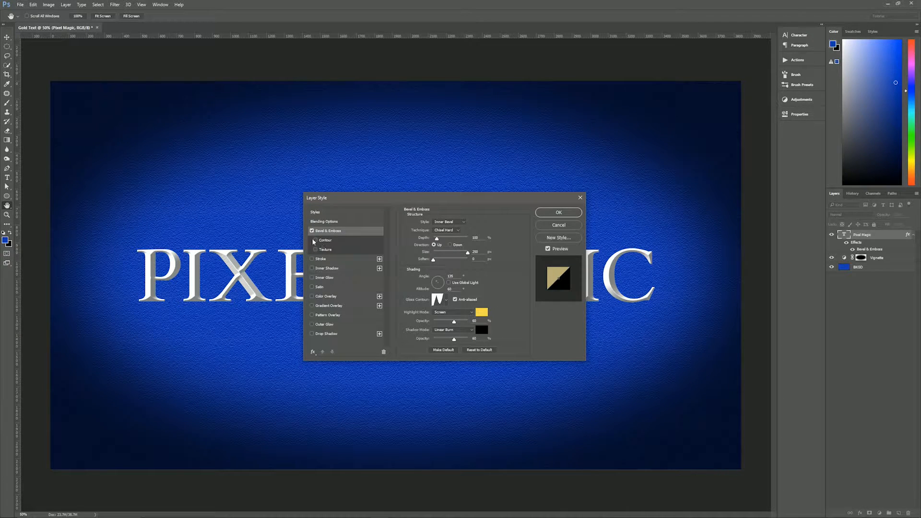
Step: Enable the bevel's Contour sub-effect with the Sawtooth 1 preset and turn on its anti-aliasing
{"action": "left_click", "coordinate": [331, 240]}
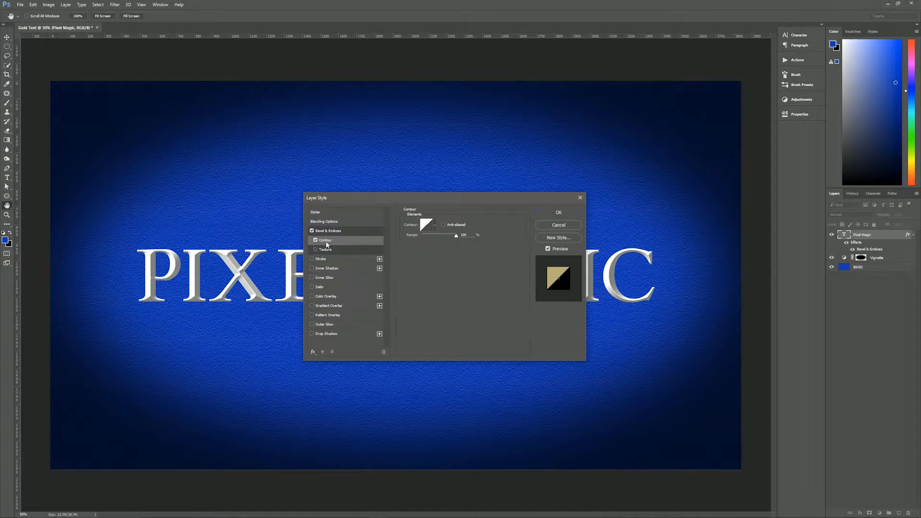
{"action": "left_click", "coordinate": [436, 225]}
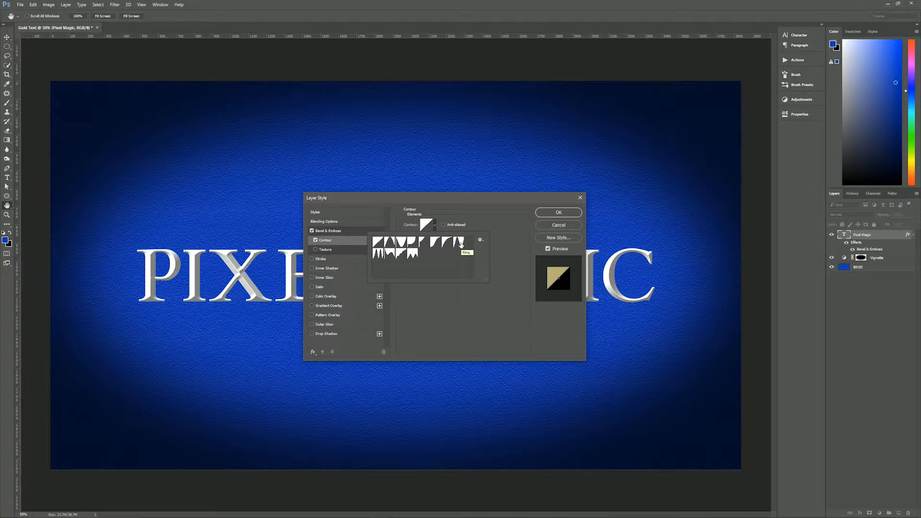
{"action": "left_click", "coordinate": [412, 255]}
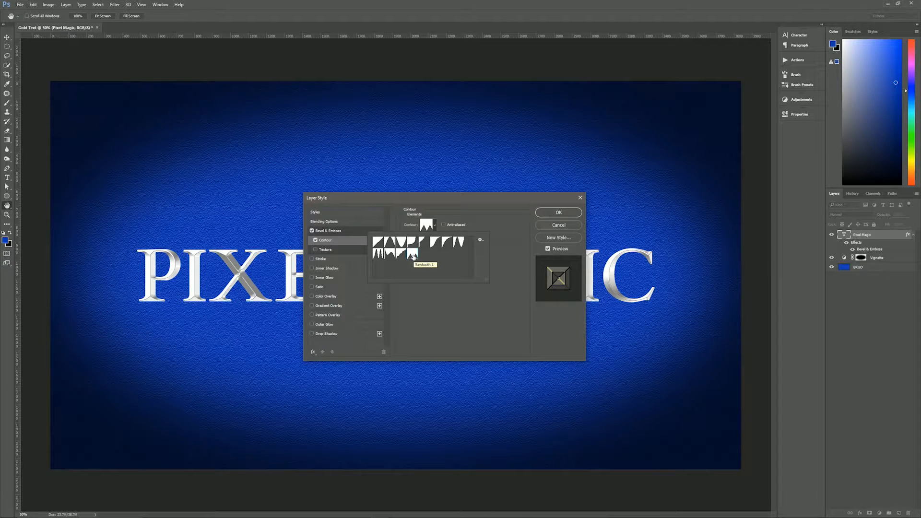
{"action": "left_click", "coordinate": [515, 204]}
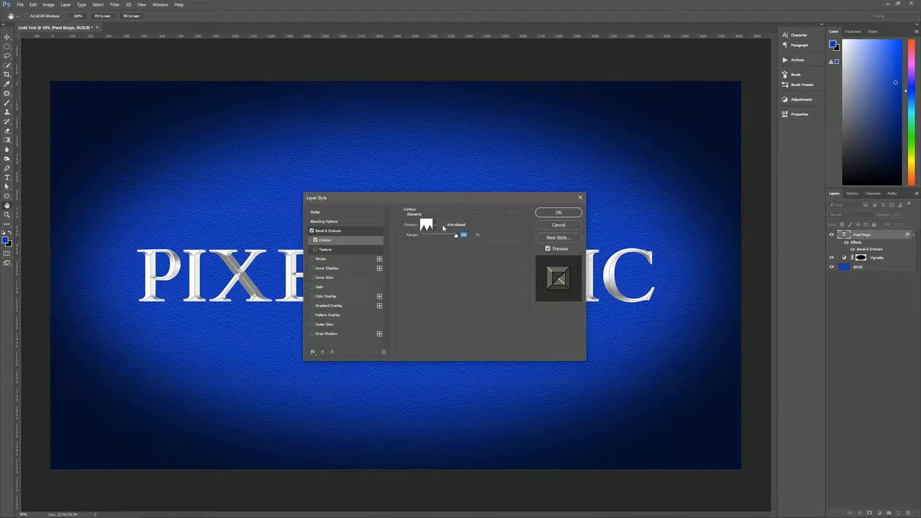
{"action": "left_click", "coordinate": [444, 225]}
Step: Add an Inner Shadow in Multiply mode and an Inner Glow in Vivid Light mode with the glow colour #f5da66
{"action": "left_click", "coordinate": [342, 269]}
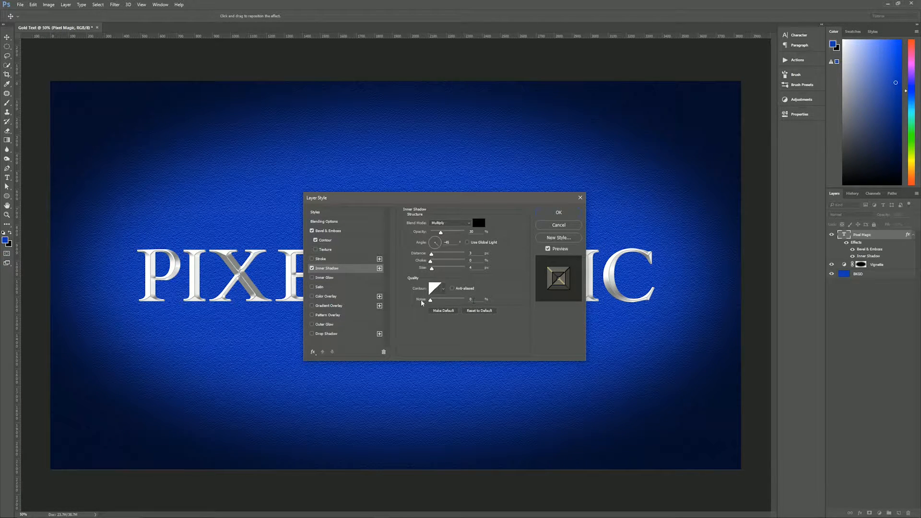
{"action": "left_click", "coordinate": [346, 278]}
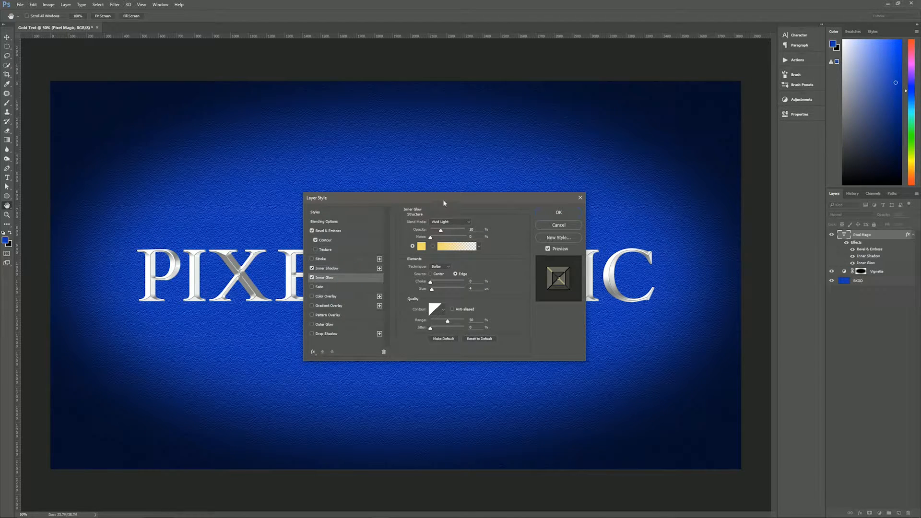
{"action": "left_click_drag", "start_coordinate": [443, 201], "coordinate": [451, 239]}
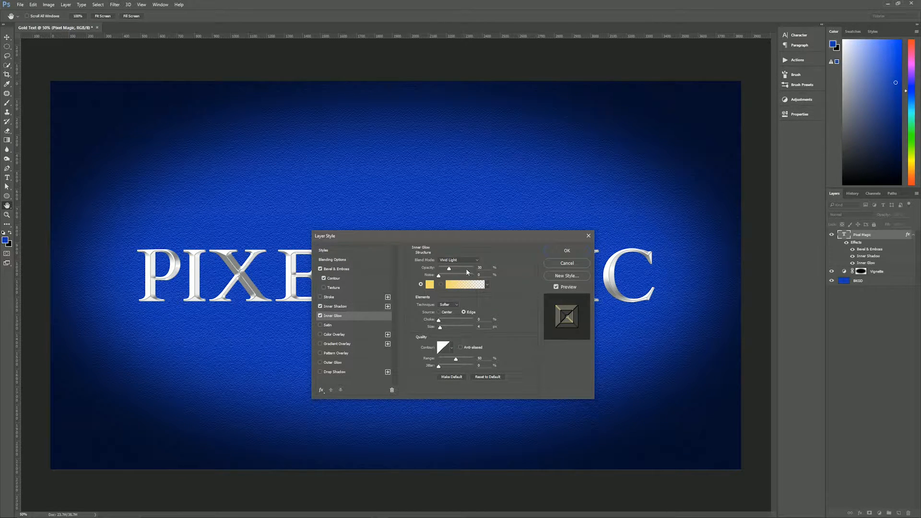
{"action": "left_click", "coordinate": [429, 284]}
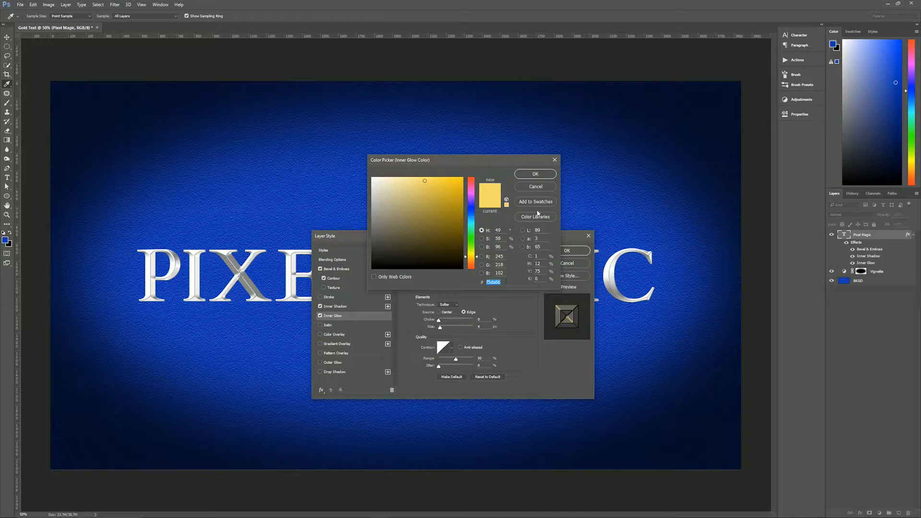
{"action": "left_click", "coordinate": [538, 174]}
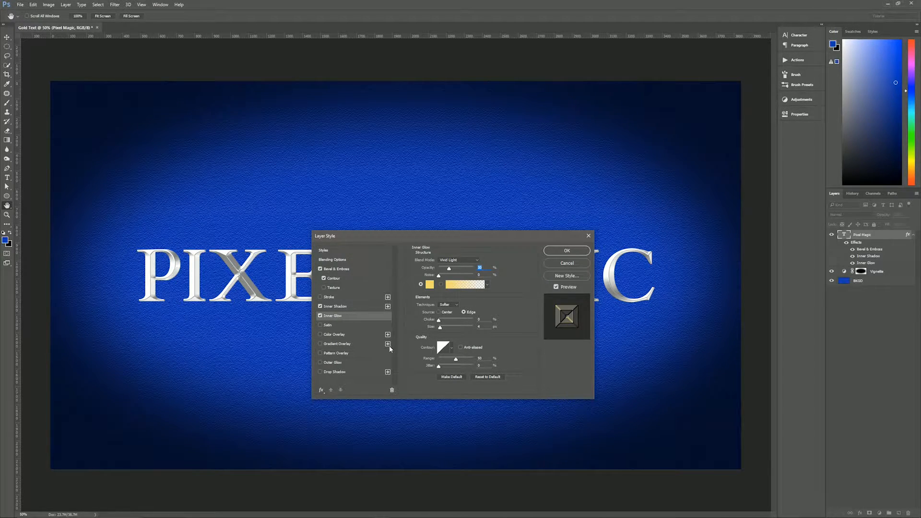
Step: Add a Satin effect in Hard Light mode with colour #746b1a and an inverted, anti-aliased contour
{"action": "left_click", "coordinate": [328, 325]}
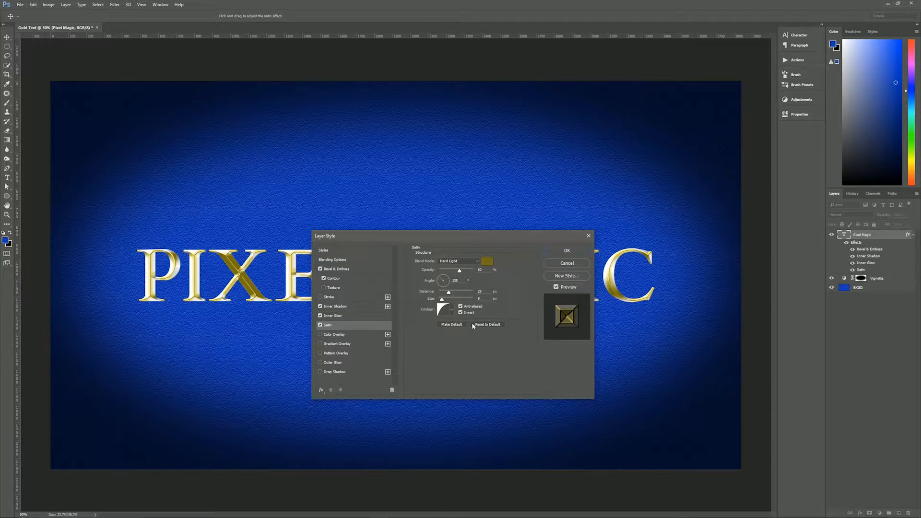
{"action": "left_click", "coordinate": [486, 261]}
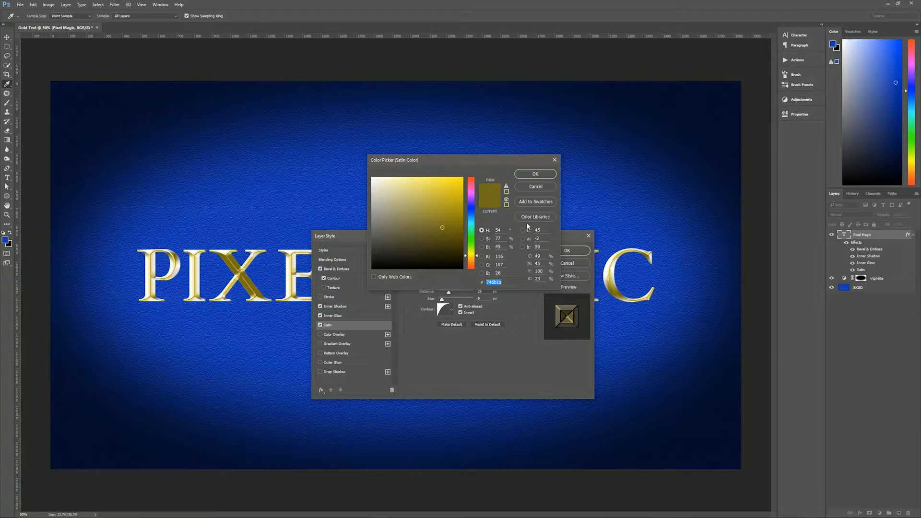
{"action": "left_click", "coordinate": [533, 188]}
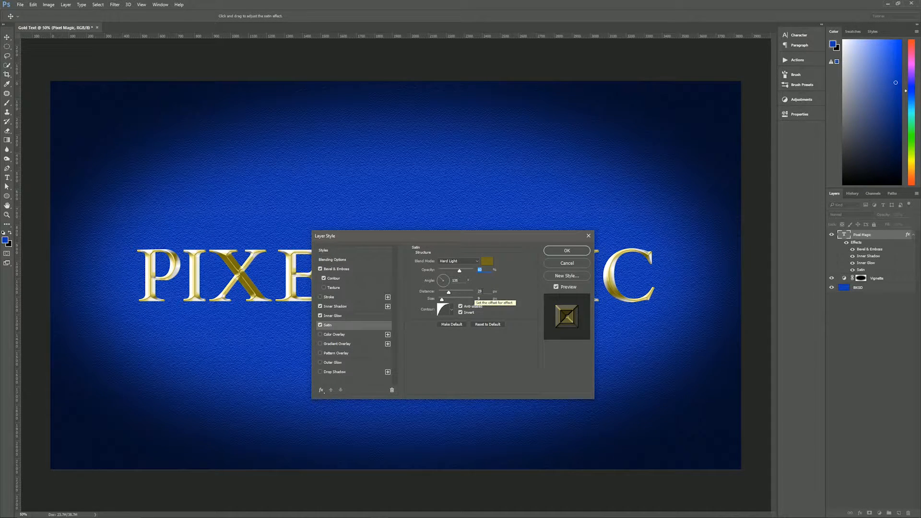
{"action": "left_click", "coordinate": [479, 291]}
{"action": "left_click", "coordinate": [480, 298]}
{"action": "left_click", "coordinate": [451, 310]}
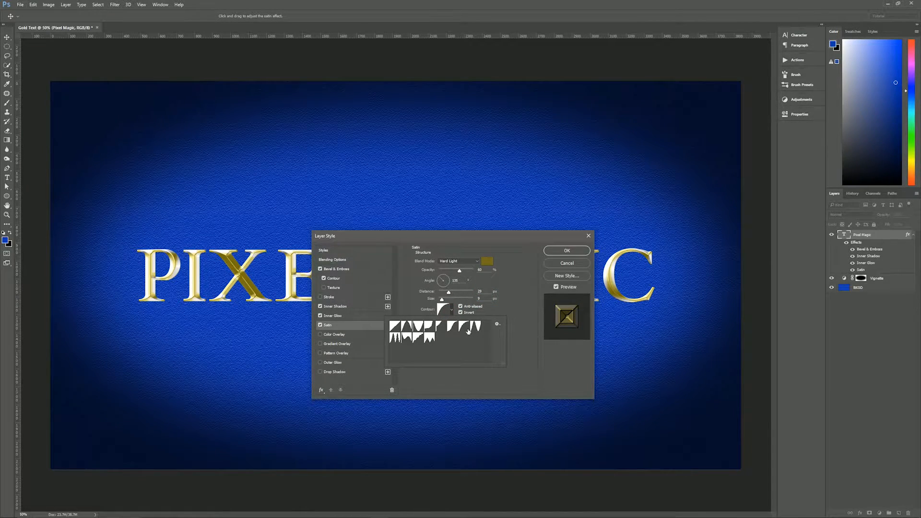
{"action": "left_click", "coordinate": [522, 293]}
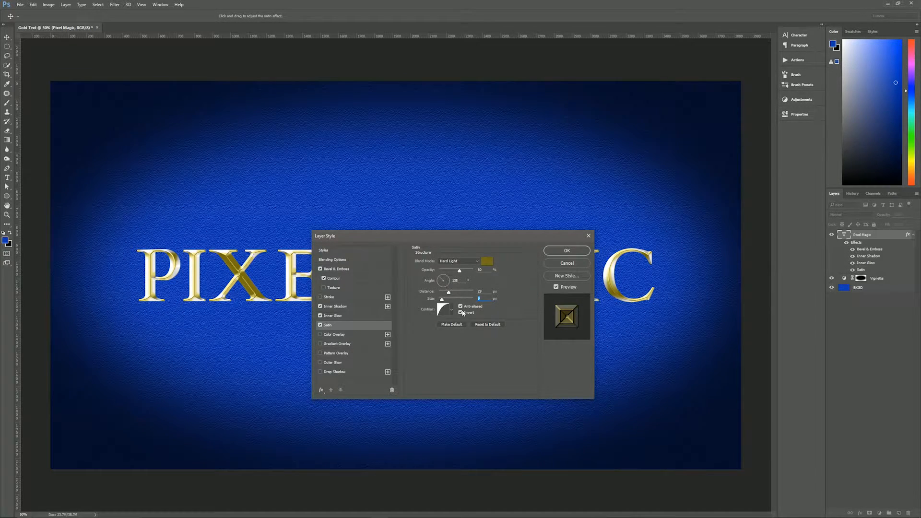
Step: Add a Gradient Overlay in Normal mode with Linear style, using #df9d2e as the gradient's first colour stop
{"action": "left_click", "coordinate": [363, 344]}
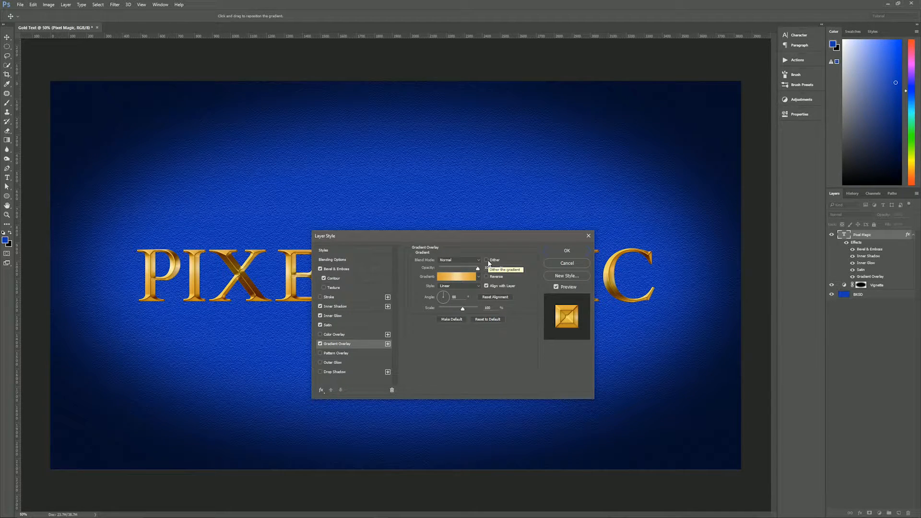
{"action": "left_click", "coordinate": [487, 260]}
{"action": "left_click", "coordinate": [461, 278]}
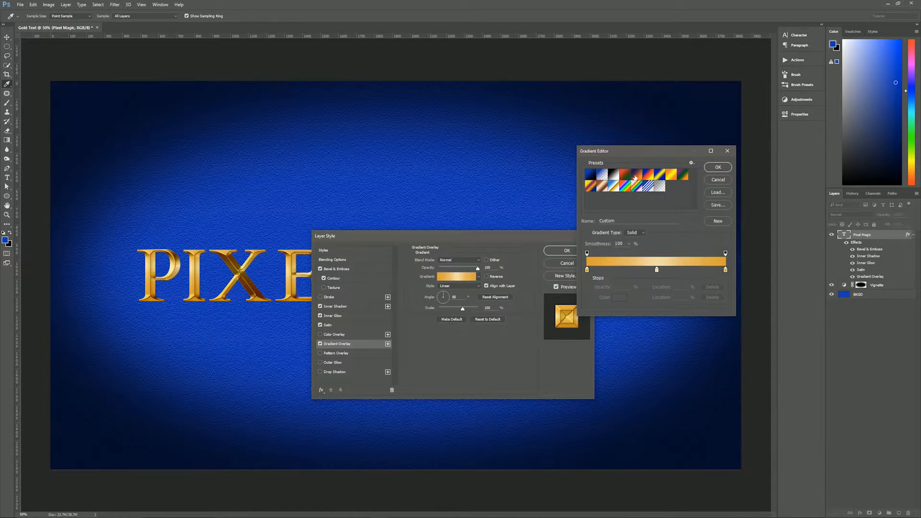
{"action": "left_click_drag", "start_coordinate": [647, 151], "coordinate": [408, 82]}
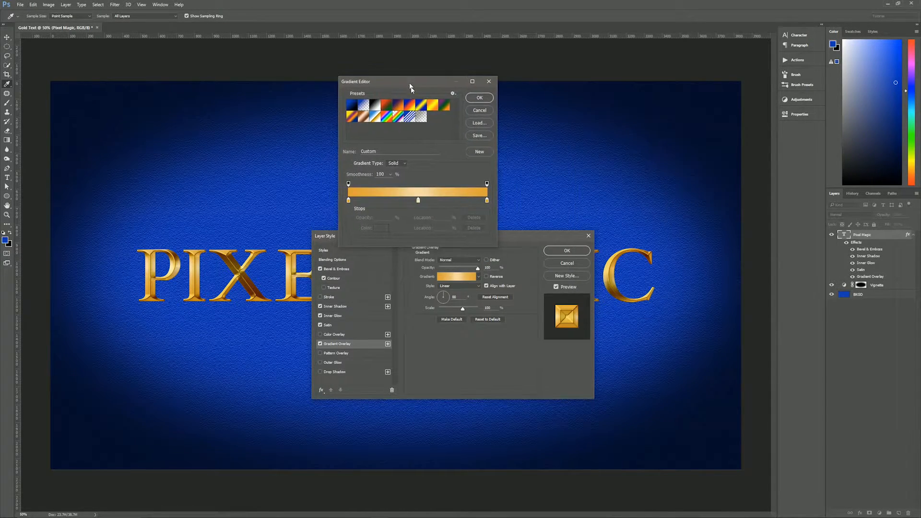
{"action": "left_click", "coordinate": [347, 201]}
{"action": "left_click", "coordinate": [380, 227]}
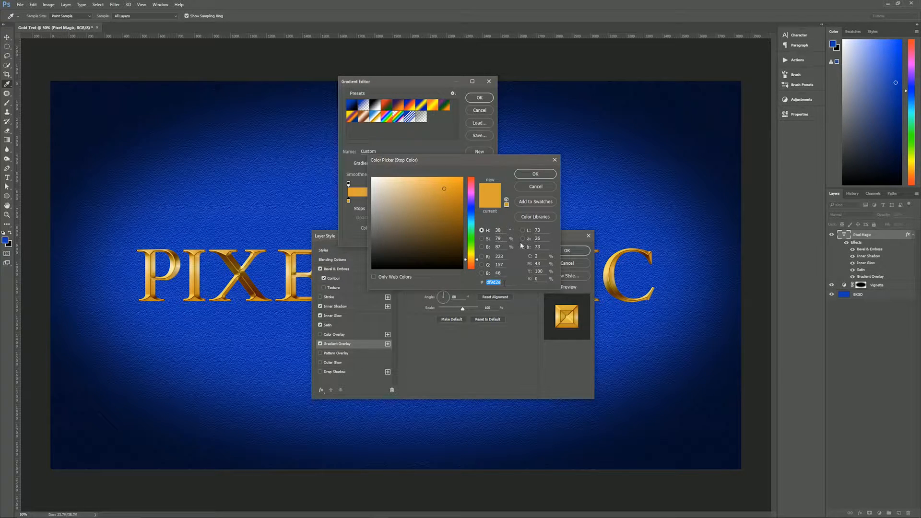
{"action": "left_click", "coordinate": [536, 187]}
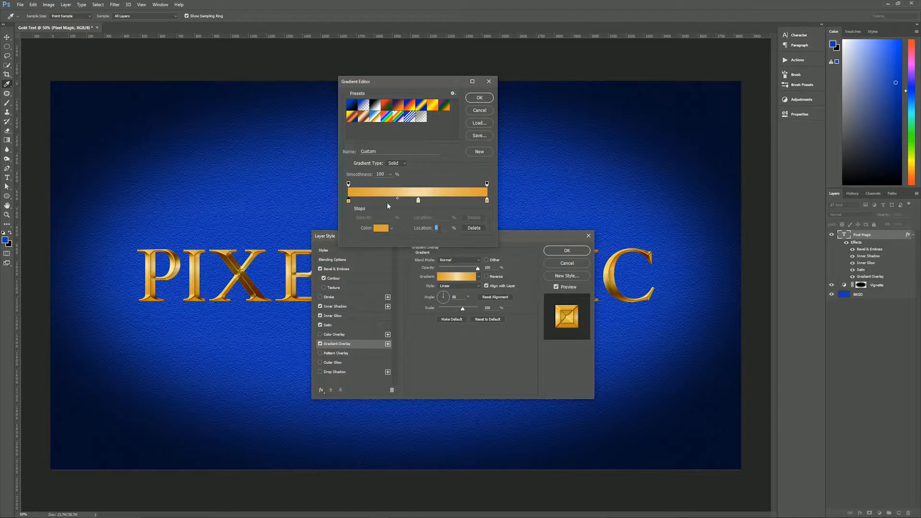
Step: Use #f5dba6 for the gradient's middle stop at 50% and #df9e2e for its end stop at 100%
{"action": "left_click", "coordinate": [418, 200]}
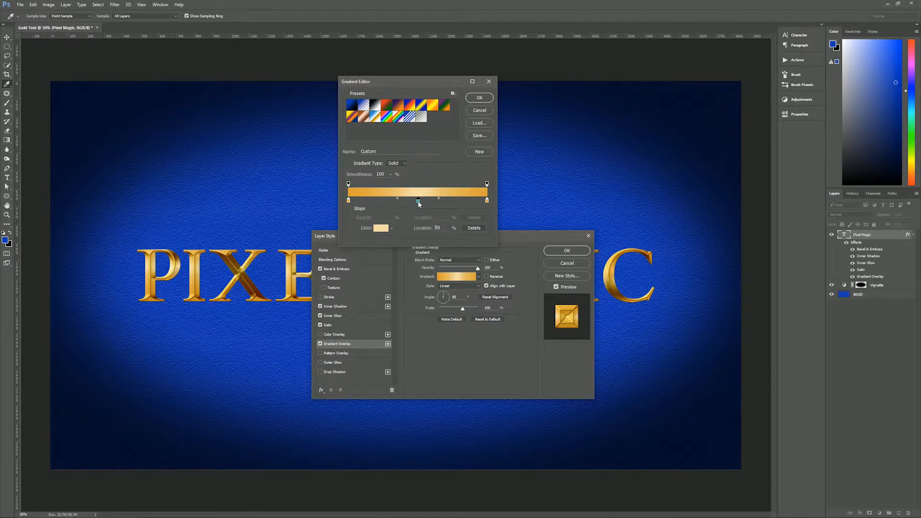
{"action": "left_click", "coordinate": [381, 227]}
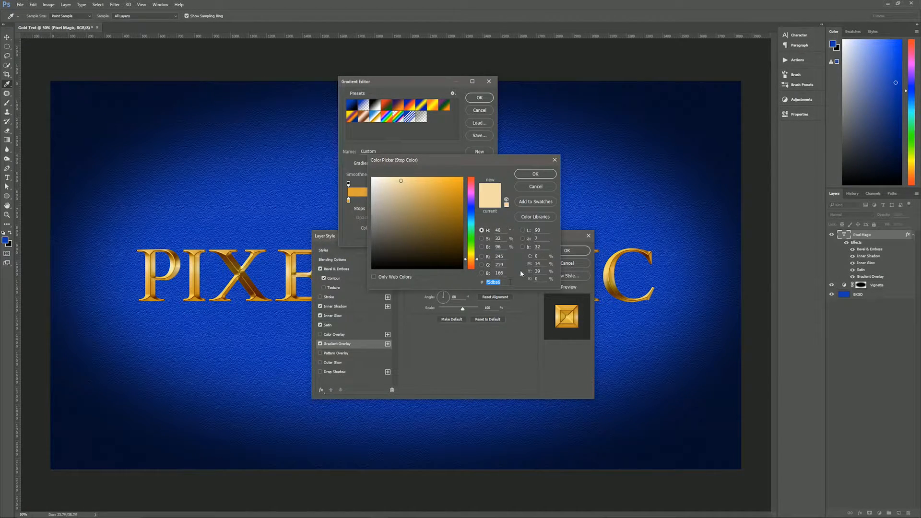
{"action": "left_click", "coordinate": [545, 176]}
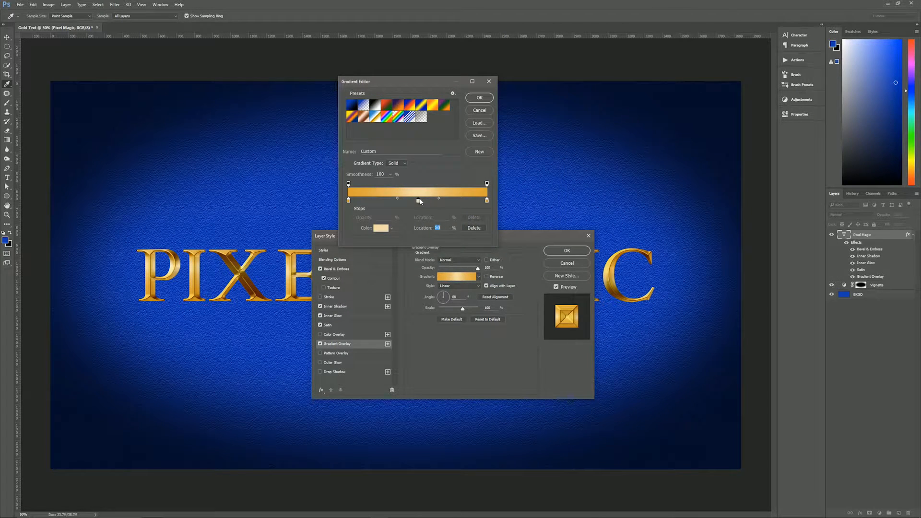
{"action": "left_click", "coordinate": [487, 200]}
{"action": "left_click", "coordinate": [379, 228]}
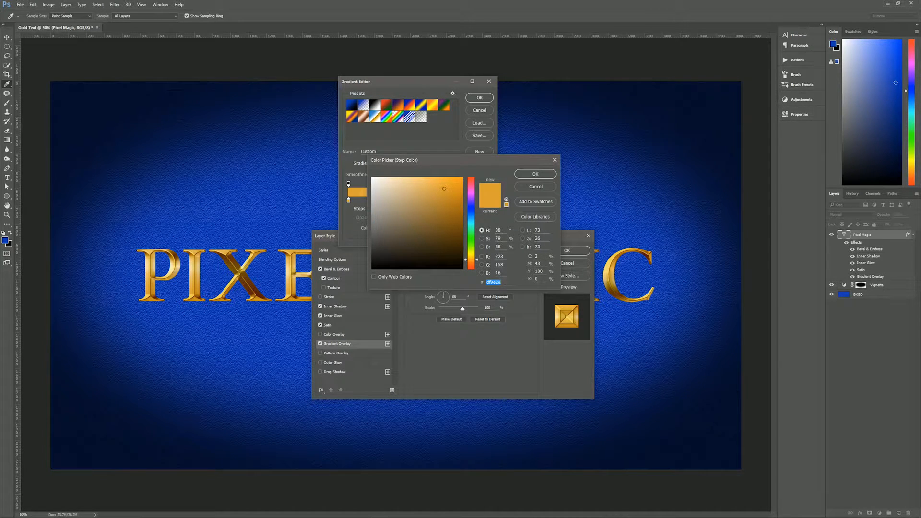
{"action": "left_click", "coordinate": [536, 174]}
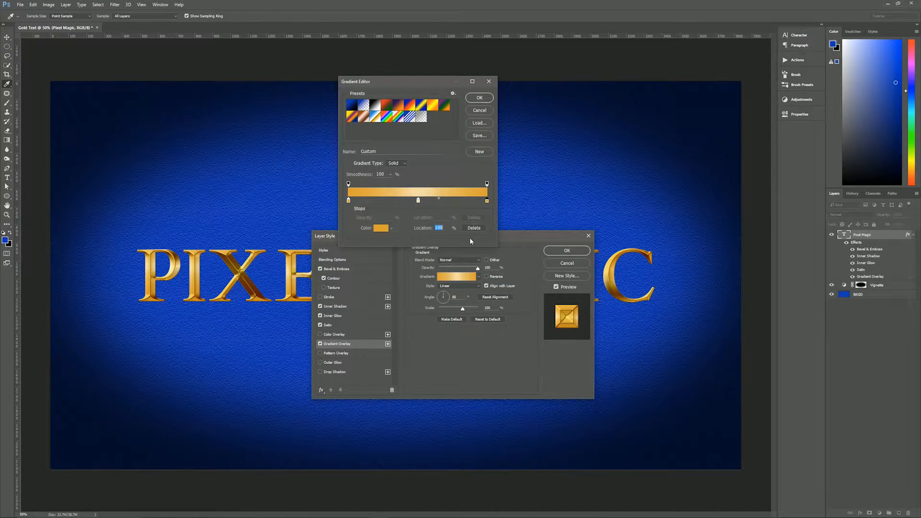
Step: Check the locations of the middle stop and the colour midpoints around it, and accept the gradient
{"action": "left_click", "coordinate": [418, 201]}
{"action": "left_click", "coordinate": [397, 198]}
{"action": "left_click", "coordinate": [437, 226]}
{"action": "left_click", "coordinate": [418, 201]}
{"action": "left_click", "coordinate": [438, 198]}
{"action": "left_click", "coordinate": [436, 228]}
{"action": "left_click", "coordinate": [439, 198]}
{"action": "left_click", "coordinate": [479, 98]}
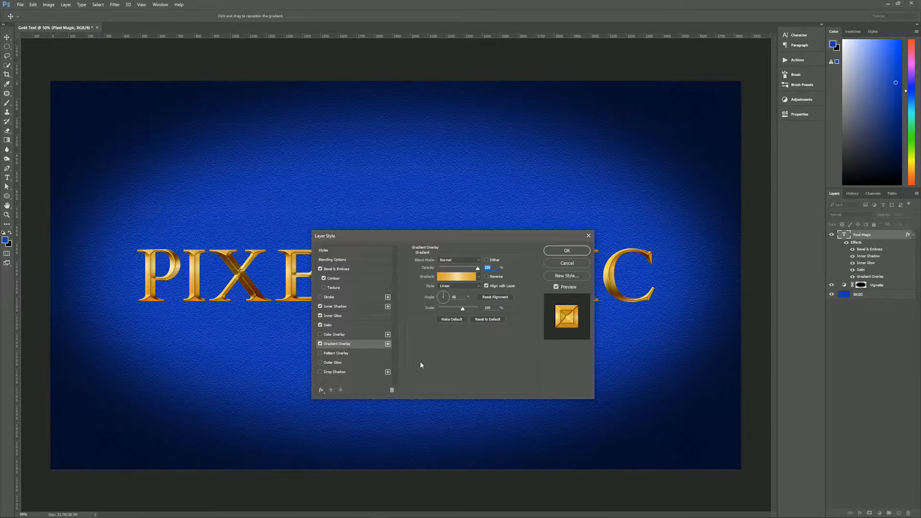
Step: Add a Drop Shadow in Multiply mode and try a larger distance and size on the text
{"action": "left_click", "coordinate": [348, 372]}
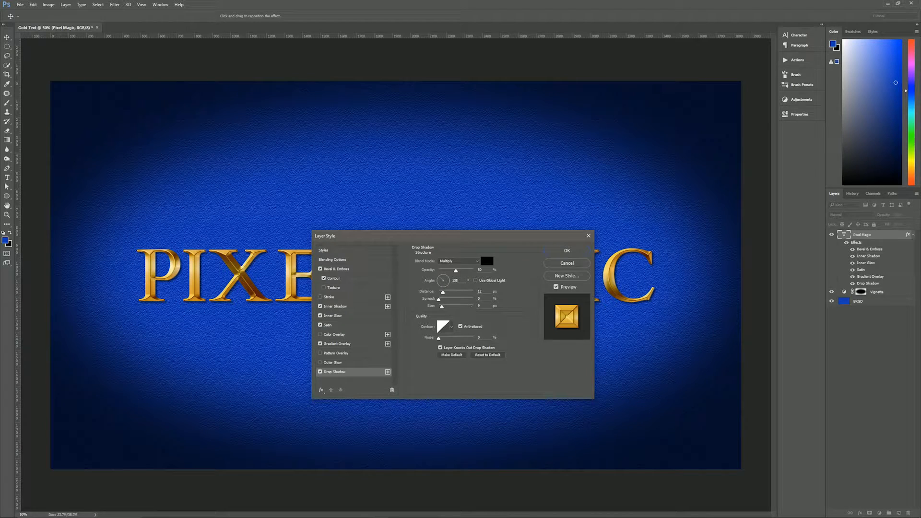
{"action": "left_click", "coordinate": [482, 306]}
{"action": "left_click_drag", "start_coordinate": [445, 294], "coordinate": [448, 294]}
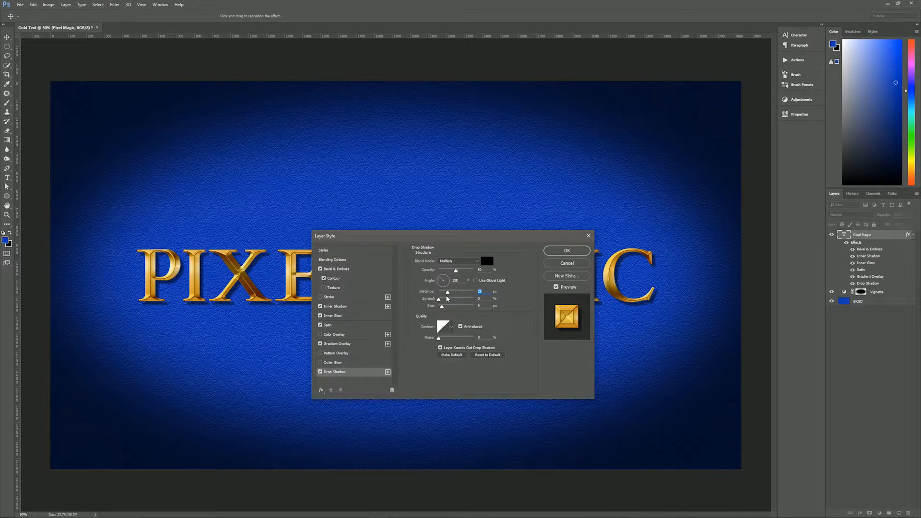
{"action": "left_click", "coordinate": [442, 307]}
{"action": "left_click_drag", "start_coordinate": [442, 307], "coordinate": [444, 309]}
{"action": "left_click_drag", "start_coordinate": [398, 235], "coordinate": [415, 275]}
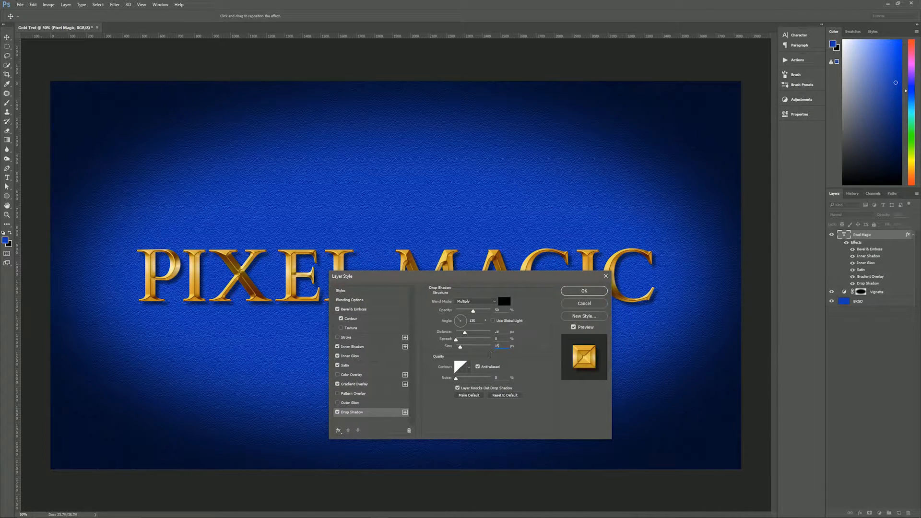
Step: Set the drop shadow's distance to 12 px and size to 9 px, and apply the layer styles
{"action": "double_click", "coordinate": [498, 332]}
{"action": "type", "text": "12"}
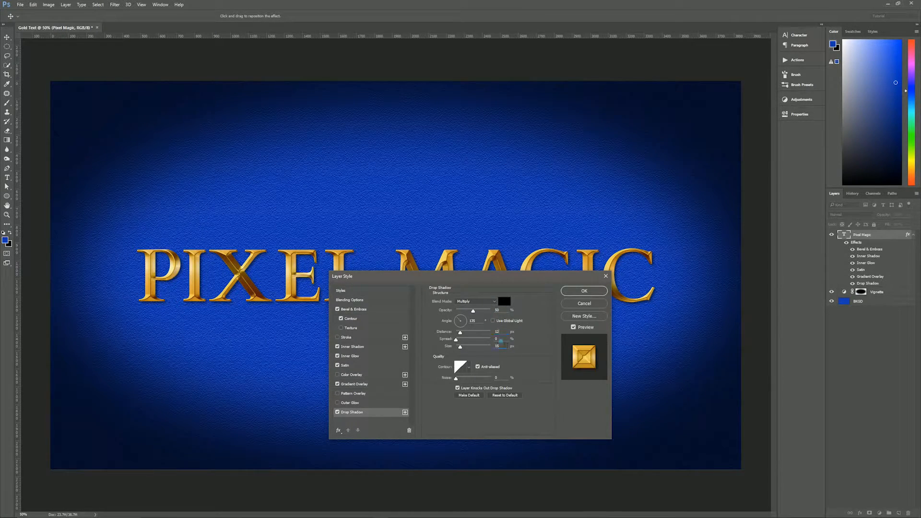
{"action": "double_click", "coordinate": [499, 344]}
{"action": "type", "text": "9"}
{"action": "left_click_drag", "start_coordinate": [477, 277], "coordinate": [449, 169]}
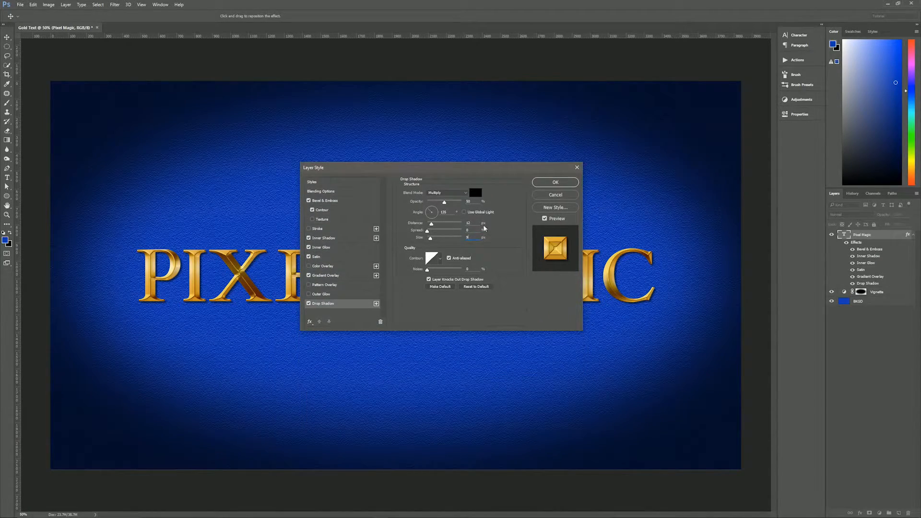
{"action": "left_click", "coordinate": [551, 183]}
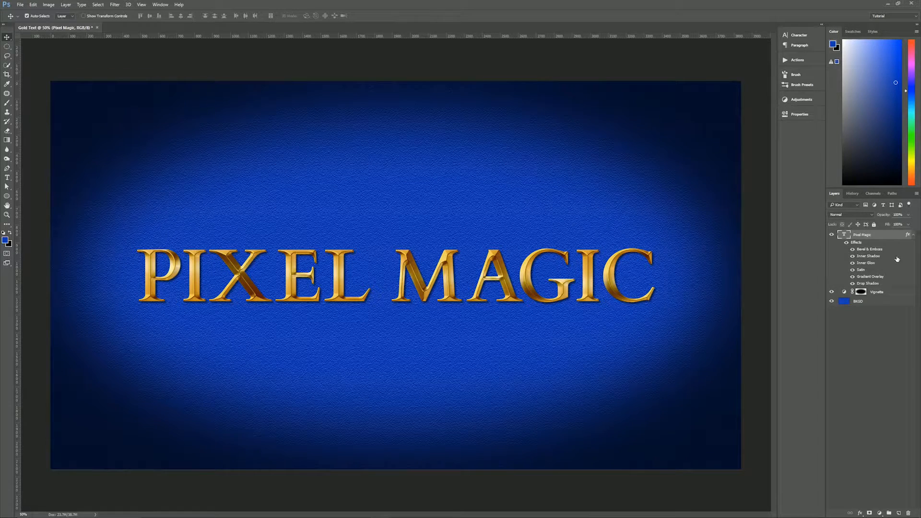
Step: Create a layer named Inner Shine above the text layer and set its blend mode to Hard Mix
{"action": "left_click", "coordinate": [913, 235]}
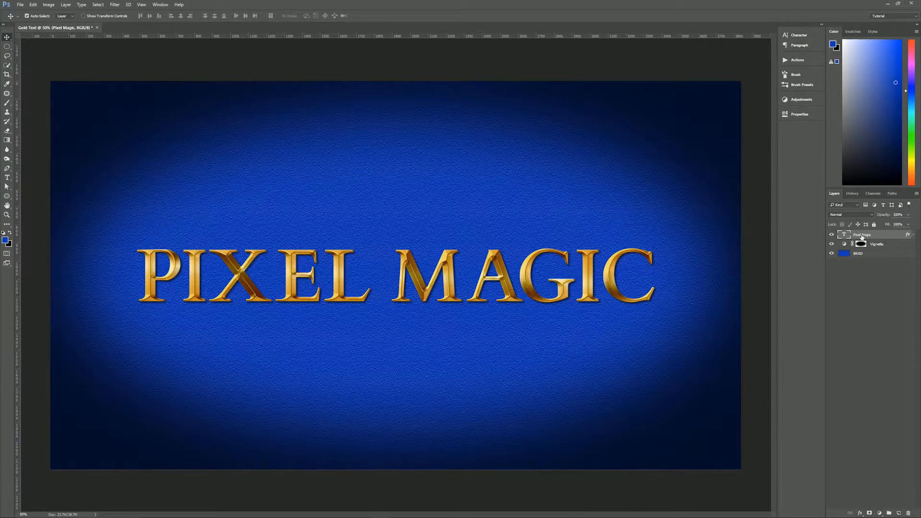
{"action": "left_click", "coordinate": [897, 512]}
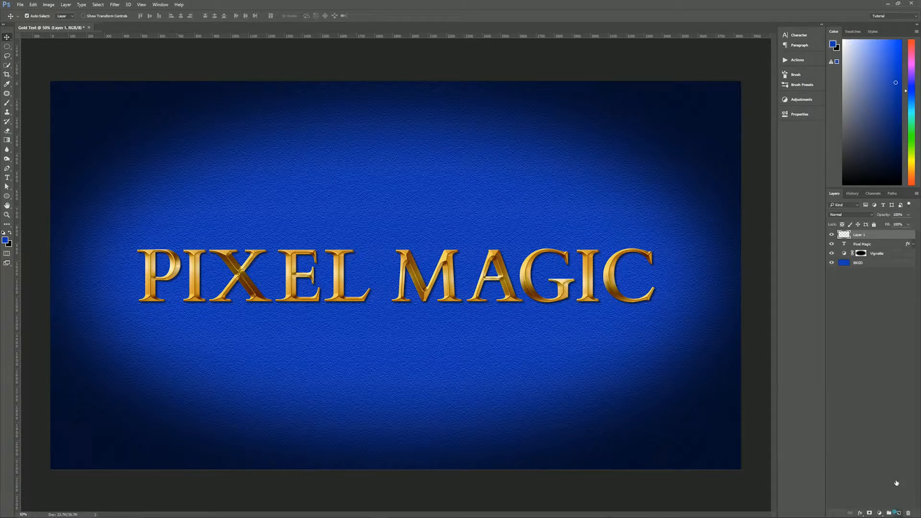
{"action": "double_click", "coordinate": [859, 235]}
{"action": "type", "text": "Inner Shine"}
{"action": "key", "text": "Return"}
{"action": "left_click", "coordinate": [849, 215]}
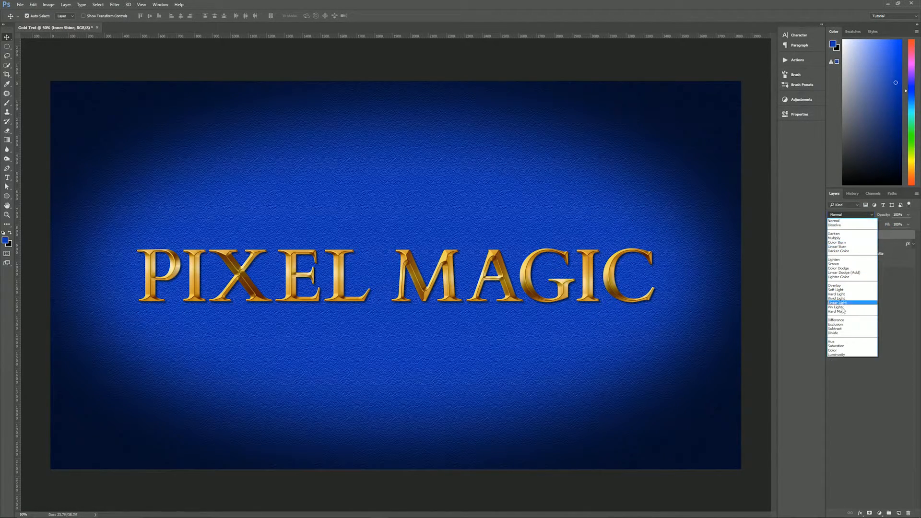
{"action": "left_click", "coordinate": [839, 315]}
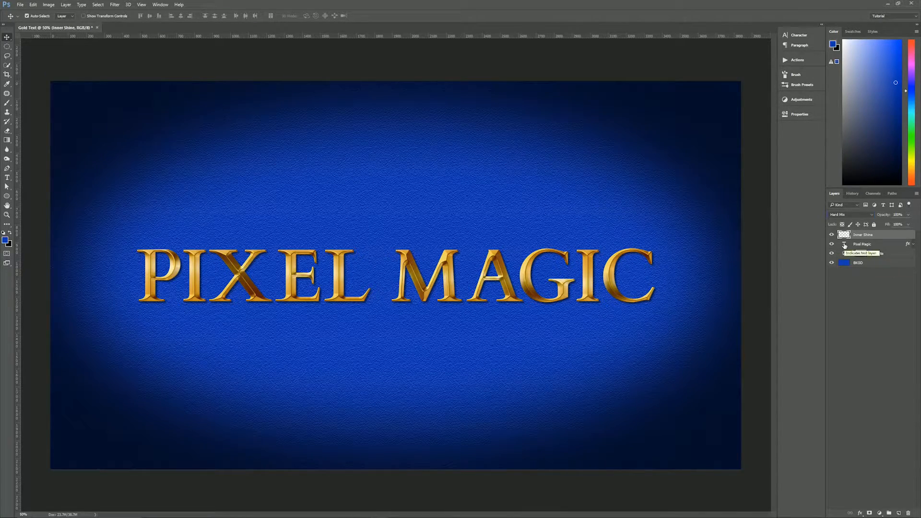
Step: Mask the Inner Shine layer with the outline of the Pixel Magic text and target the layer's own pixels
{"action": "key", "text": "ctrl"}
{"action": "left_click", "coordinate": [845, 245], "text": "ctrl"}
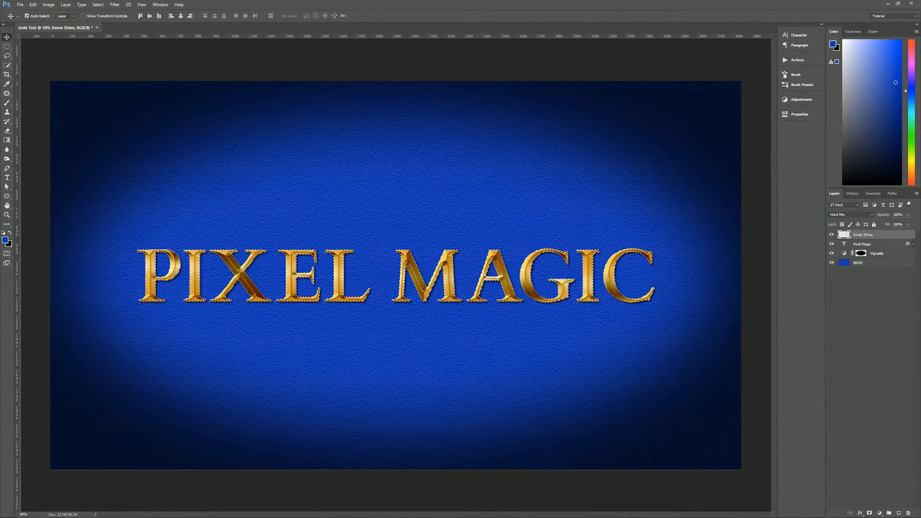
{"action": "left_click", "coordinate": [869, 514]}
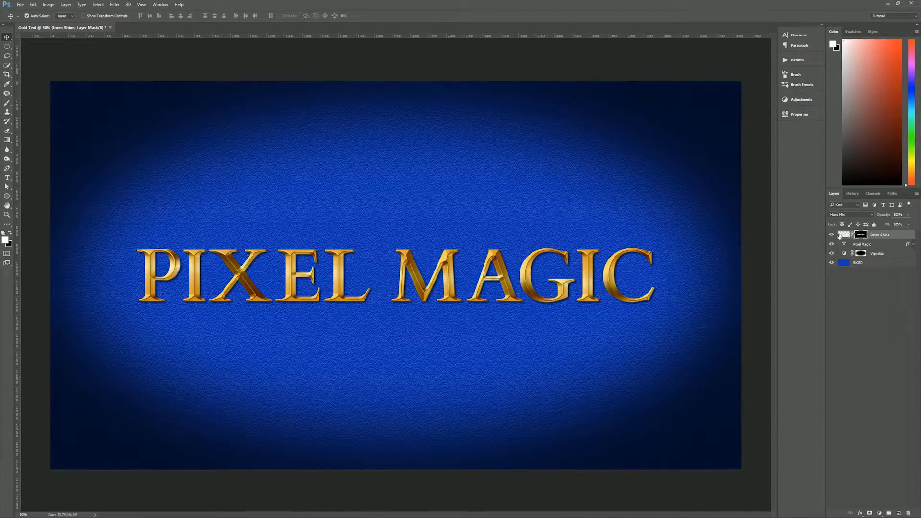
{"action": "left_click", "coordinate": [843, 235]}
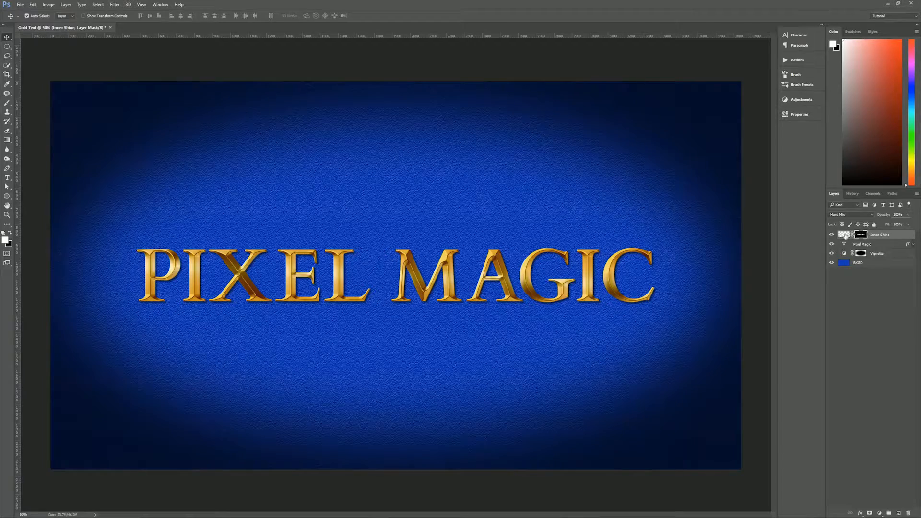
{"action": "left_click", "coordinate": [860, 234]}
{"action": "left_click", "coordinate": [844, 234]}
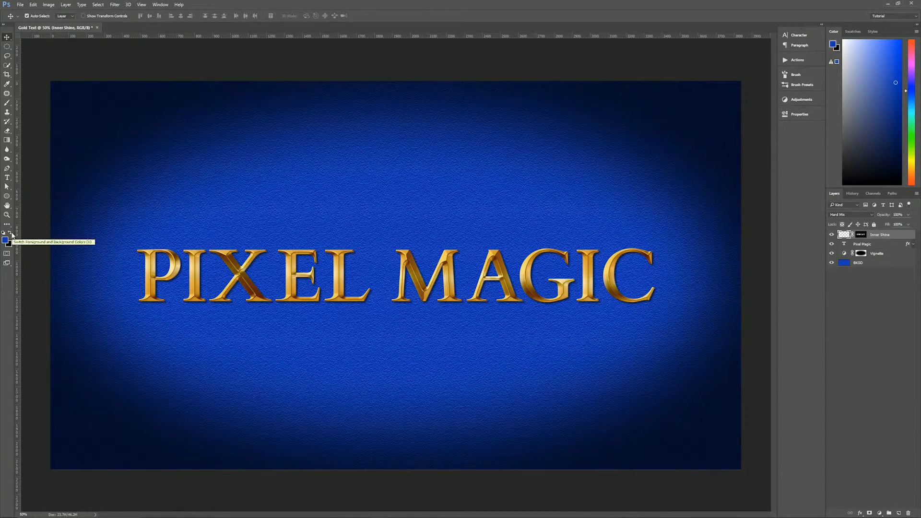
Step: Make white the foreground colour and choose a soft round brush tip at 125 px with 0% hardness
{"action": "key", "text": "d"}
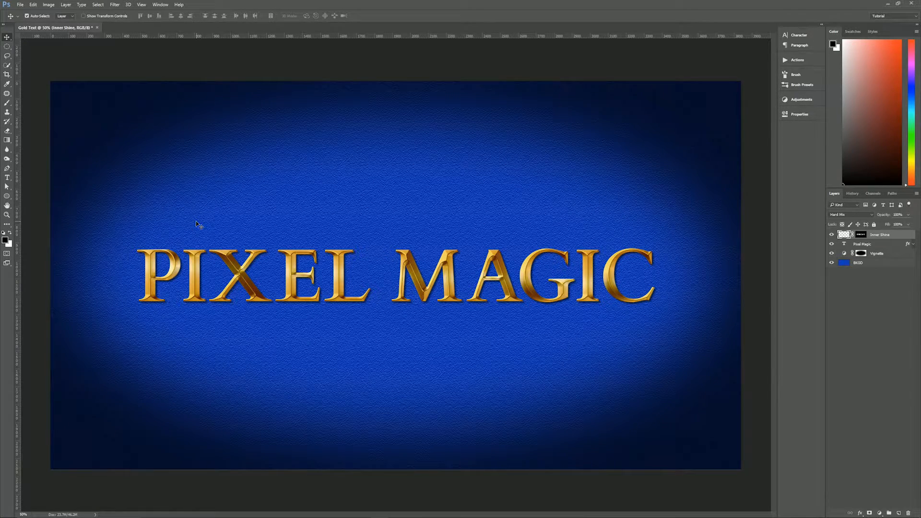
{"action": "key", "text": "x"}
{"action": "key", "text": "b"}
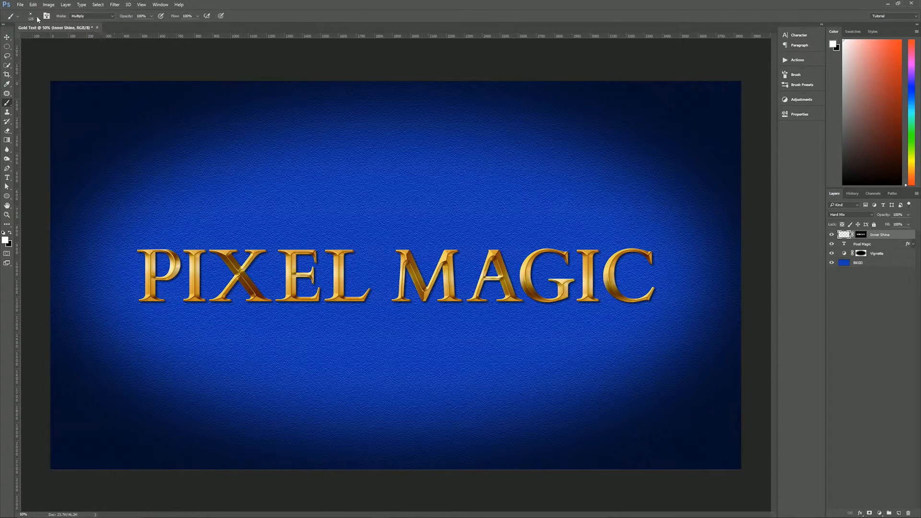
{"action": "left_click", "coordinate": [38, 18]}
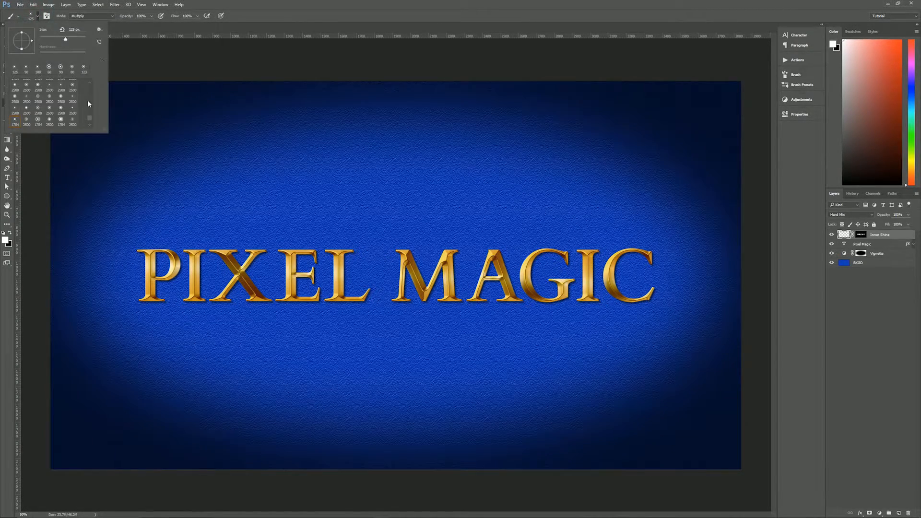
{"action": "mouse_move", "coordinate": [88, 116]}
{"action": "left_mouse_down"}
{"action": "mouse_move", "coordinate": [90, 75]}
{"action": "mouse_move", "coordinate": [88, 84]}
{"action": "left_mouse_up"}
{"action": "left_click", "coordinate": [15, 85]}
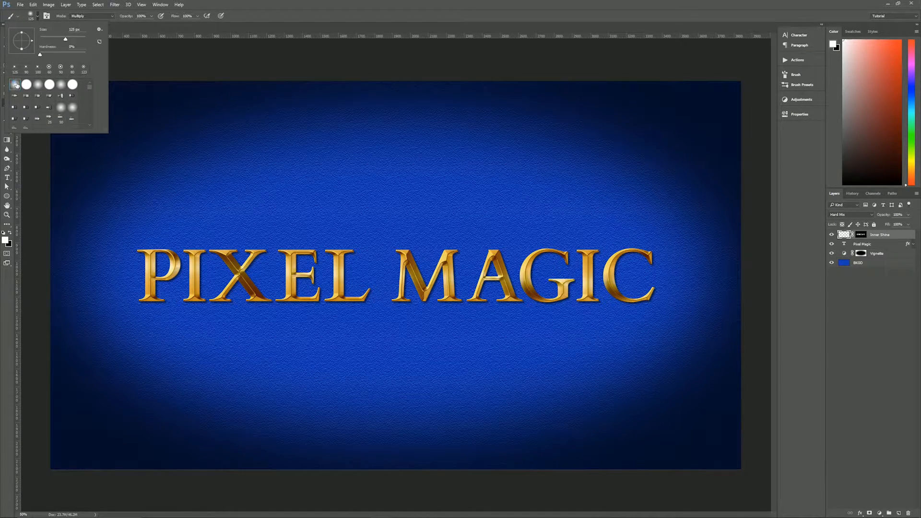
{"action": "left_click", "coordinate": [162, 48]}
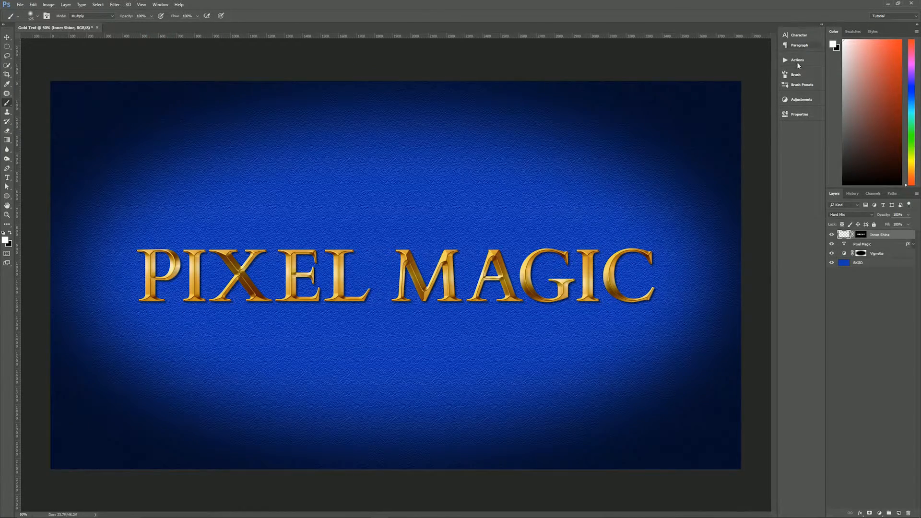
Step: Choose the 30 px soft round brush tip with 0% hardness and enlarge it to wider than a letter's stem
{"action": "left_click", "coordinate": [800, 75]}
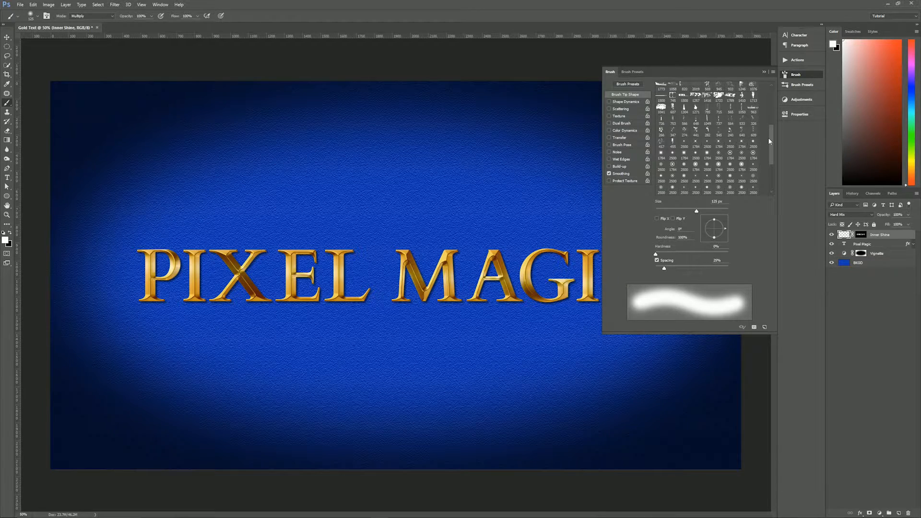
{"action": "left_click_drag", "start_coordinate": [769, 138], "coordinate": [767, 79]}
{"action": "left_click", "coordinate": [658, 87]}
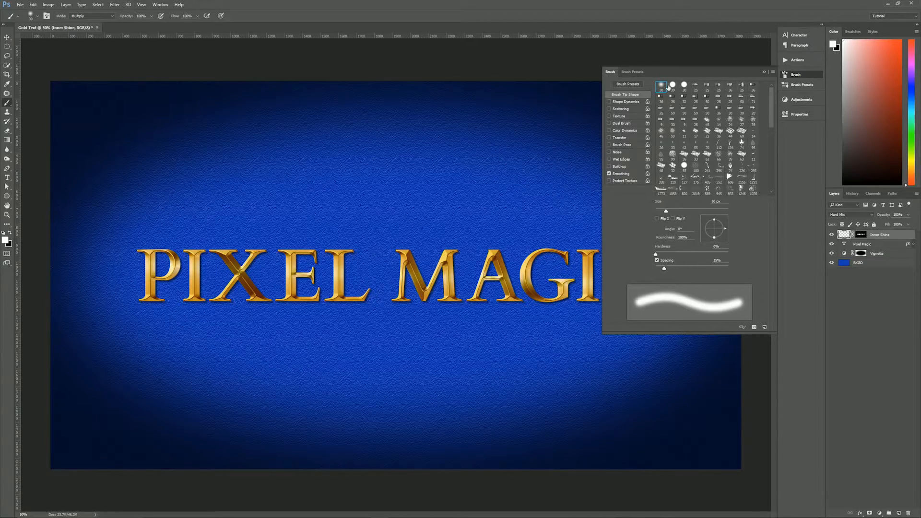
{"action": "left_click", "coordinate": [762, 73]}
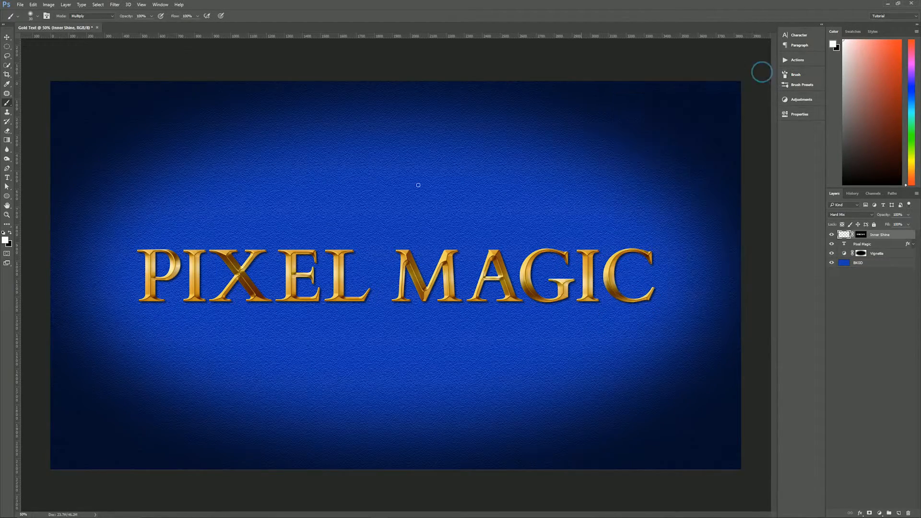
{"action": "key", "text": "bracketright"}
{"action": "key", "text": "bracketright"}
{"action": "key", "text": "bracketright"}
{"action": "key", "text": "bracketright"}
{"action": "key", "text": "bracketright"}
{"action": "key", "text": "bracketright"}
{"action": "key", "text": "bracketright"}
{"action": "key", "text": "bracketleft"}
{"action": "key", "text": "bracketleft"}
{"action": "key", "text": "bracketleft"}
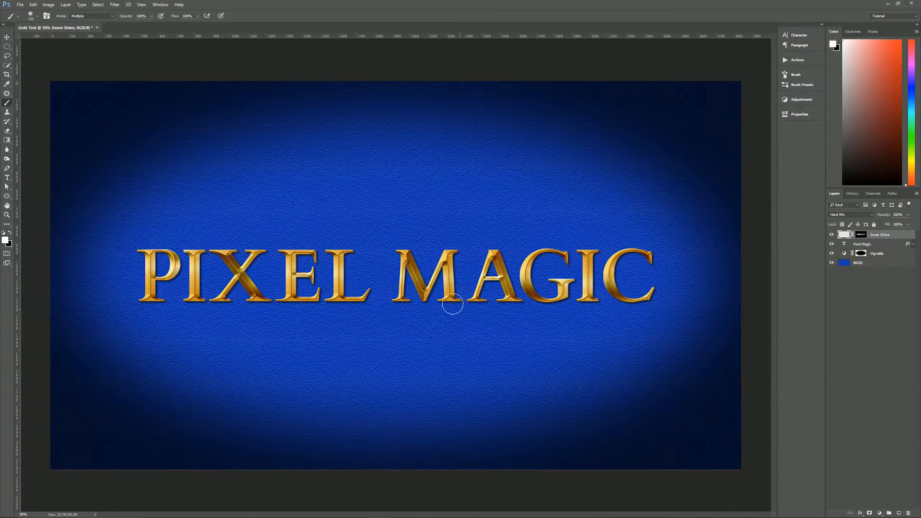
Step: Dab soft white highlights on the Inner Shine layer over the corners and dark strokes of several Pixel Magic letters
{"action": "left_click", "coordinate": [402, 238]}
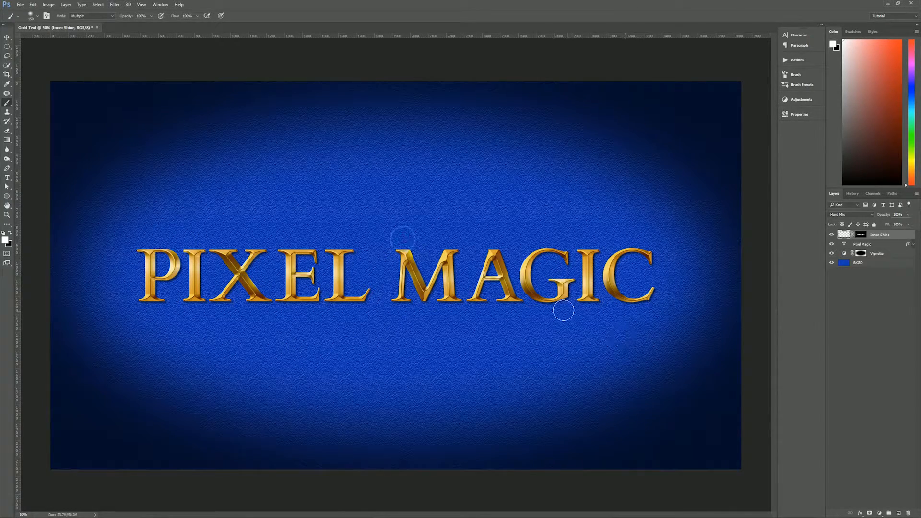
{"action": "left_click", "coordinate": [505, 290]}
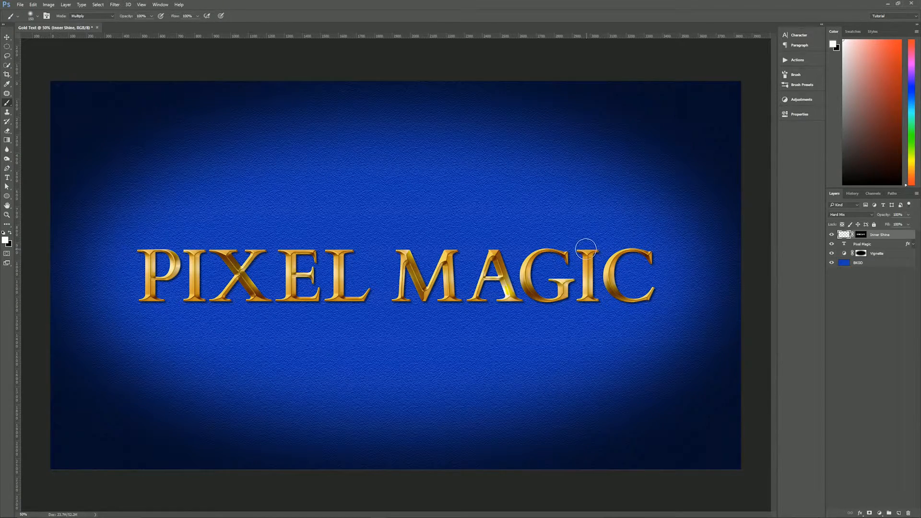
{"action": "left_click", "coordinate": [616, 292]}
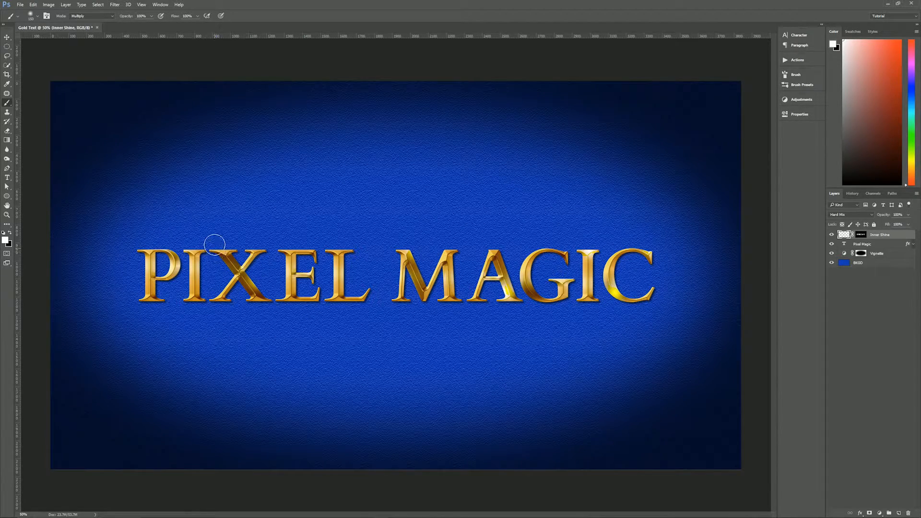
{"action": "left_click", "coordinate": [247, 281]}
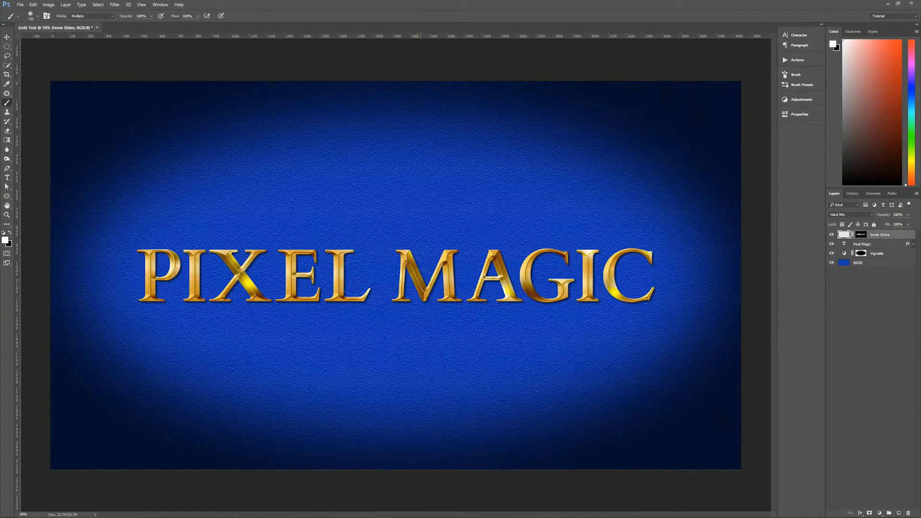
{"action": "left_click", "coordinate": [421, 277]}
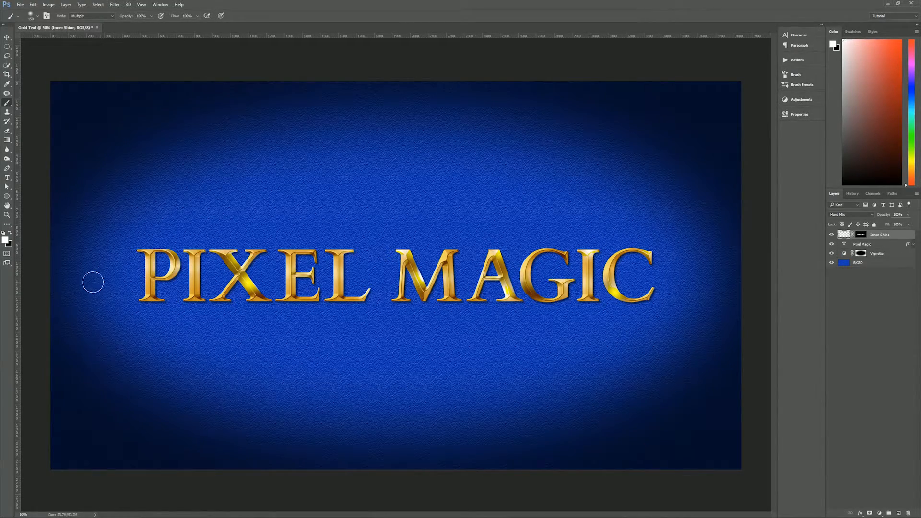
{"action": "left_click", "coordinate": [159, 292]}
{"action": "left_click", "coordinate": [259, 303]}
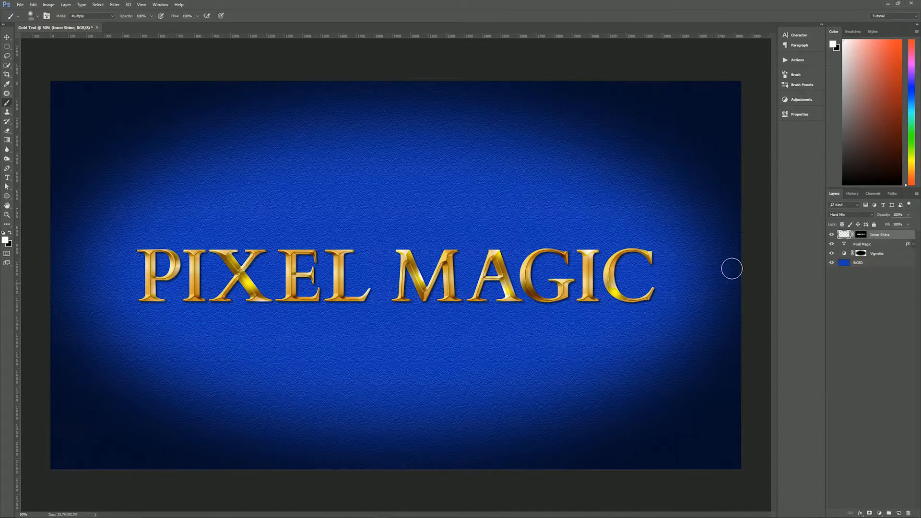
{"action": "left_click", "coordinate": [908, 215]}
{"action": "mouse_move", "coordinate": [907, 224]}
{"action": "left_mouse_down"}
{"action": "mouse_move", "coordinate": [889, 226]}
{"action": "mouse_move", "coordinate": [919, 224]}
{"action": "left_mouse_up"}
Step: Create a layer named Shiny Bling above the Inner Shine layer
{"action": "left_click", "coordinate": [900, 513]}
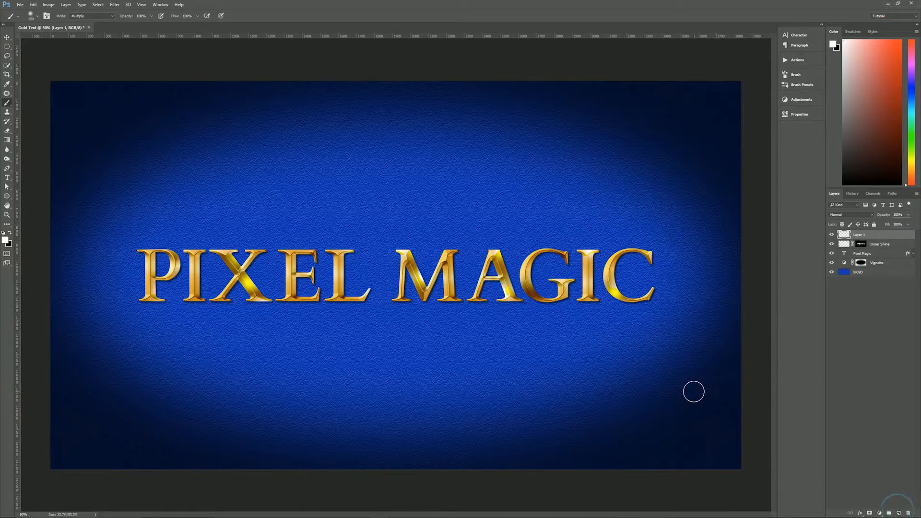
{"action": "double_click", "coordinate": [859, 234]}
{"action": "type", "text": "Shiny Bling"}
{"action": "left_click", "coordinate": [890, 234]}
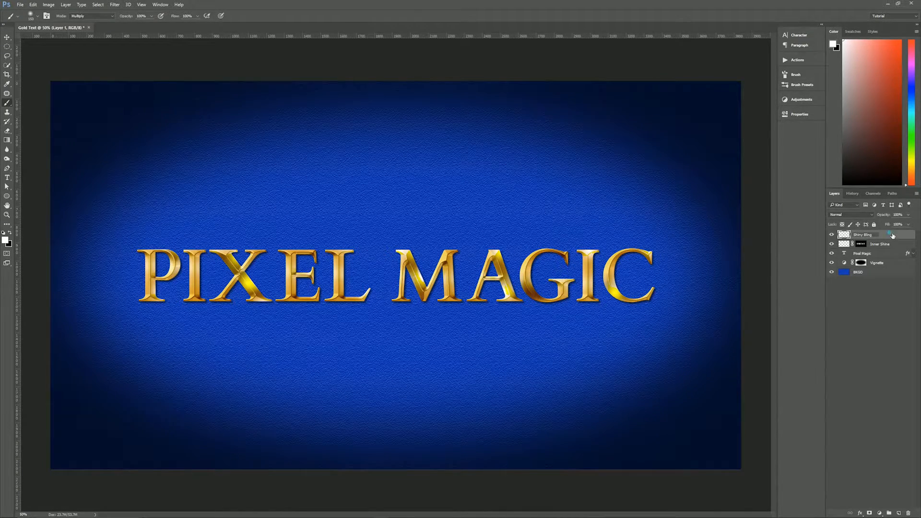
Step: Choose the 1784 px eight-rayed starburst brush with a ring from the sparkle brush presets
{"action": "left_click", "coordinate": [38, 16]}
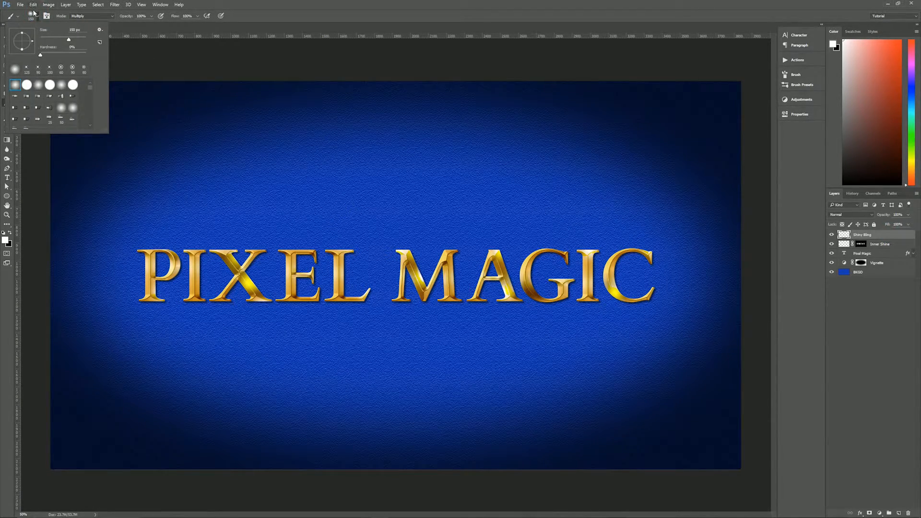
{"action": "left_click", "coordinate": [34, 13]}
{"action": "left_click", "coordinate": [802, 85]}
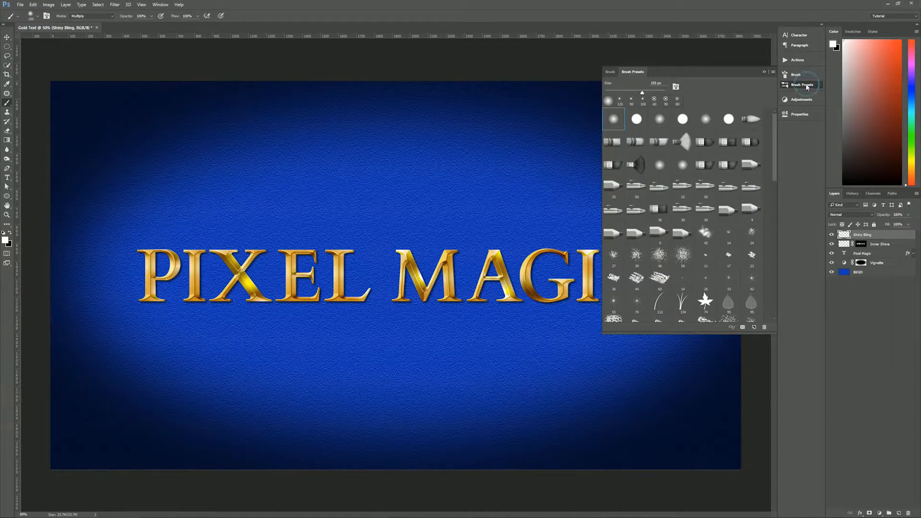
{"action": "left_click_drag", "start_coordinate": [774, 128], "coordinate": [786, 298]}
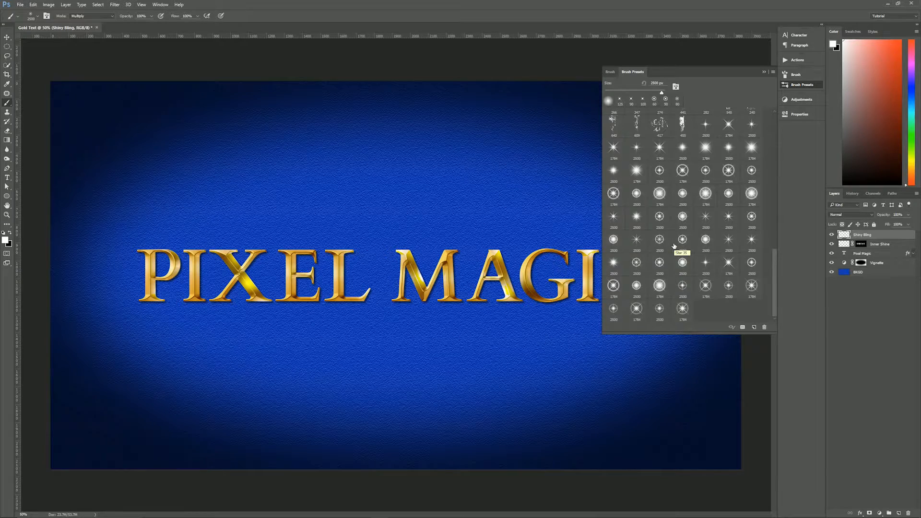
{"action": "key", "text": "shift+comma"}
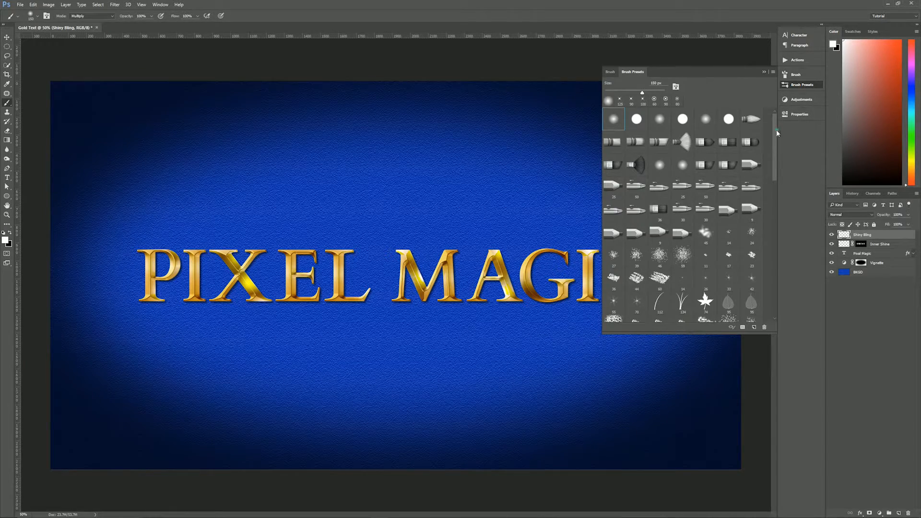
{"action": "left_click_drag", "start_coordinate": [776, 130], "coordinate": [775, 285]}
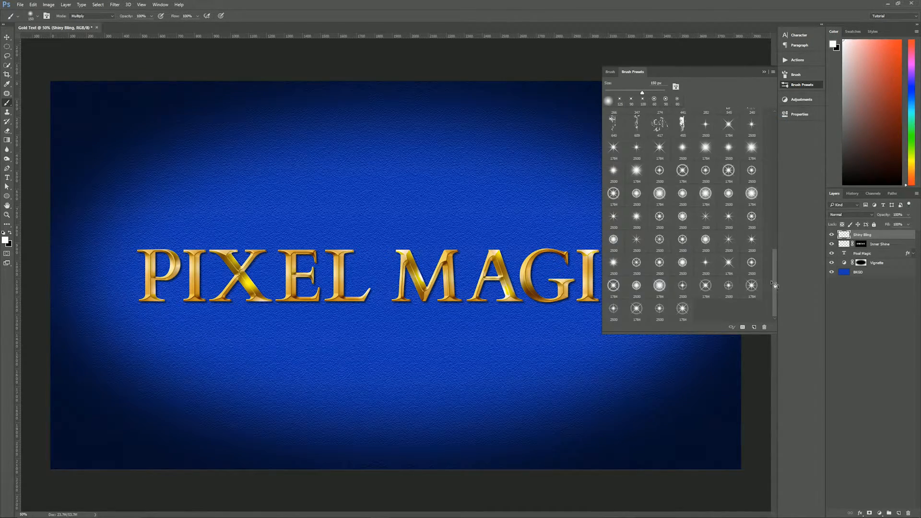
{"action": "left_click", "coordinate": [727, 170]}
{"action": "left_click", "coordinate": [763, 73]}
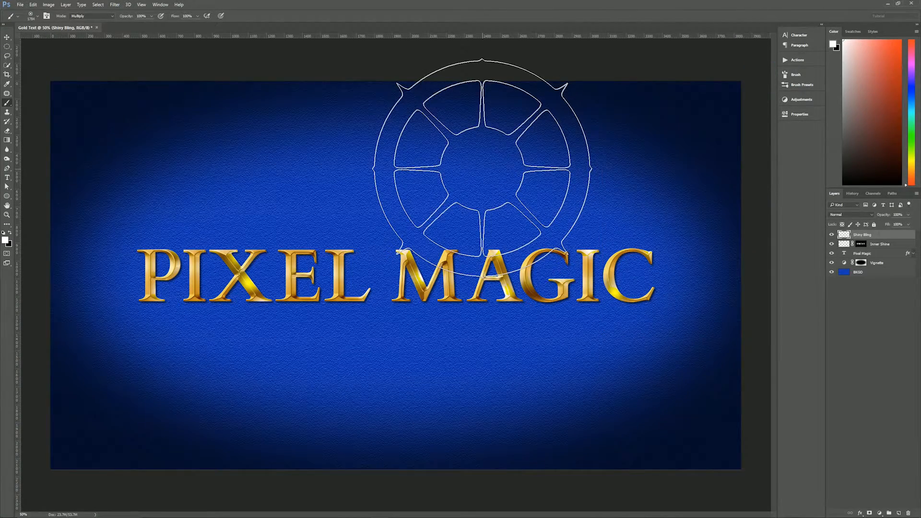
Step: Reduce the ringed starburst brush to 100 px and stamp sparkles on the P and at the top between G and I
{"action": "key", "text": "bracketleft"}
{"action": "key", "text": "bracketleft"}
{"action": "key", "text": "bracketleft"}
{"action": "key", "text": "bracketleft"}
{"action": "key", "text": "bracketleft"}
{"action": "key", "text": "bracketleft"}
{"action": "key", "text": "bracketleft"}
{"action": "key", "text": "bracketleft"}
{"action": "key", "text": "bracketleft"}
{"action": "key", "text": "bracketleft"}
{"action": "key", "text": "bracketleft"}
{"action": "key", "text": "bracketleft"}
{"action": "key", "text": "bracketleft"}
{"action": "key", "text": "bracketleft"}
{"action": "key", "text": "bracketleft"}
{"action": "key", "text": "bracketleft"}
{"action": "key", "text": "bracketleft"}
{"action": "key", "text": "bracketleft"}
{"action": "key", "text": "bracketleft"}
{"action": "key", "text": "bracketleft"}
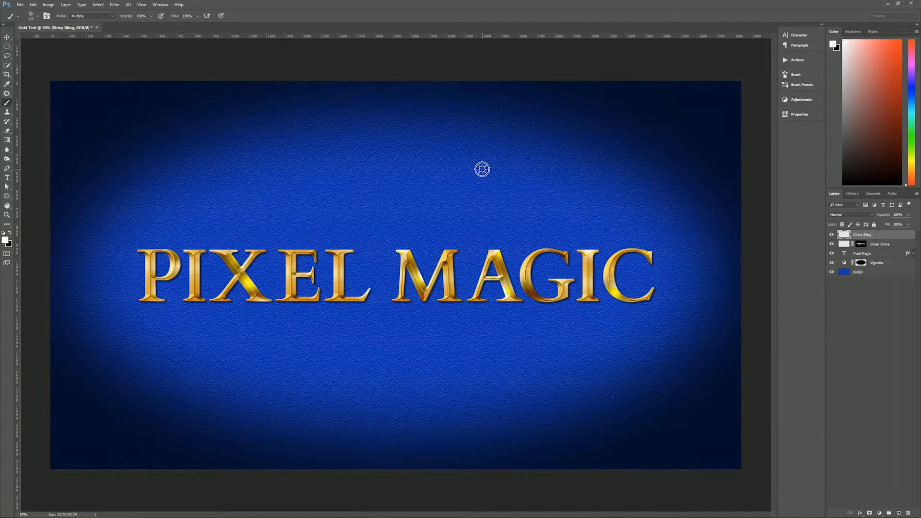
{"action": "key", "text": "bracketleft"}
{"action": "left_click", "coordinate": [577, 250]}
Step: Stamp a 2500 px multi-rayed star brush, reduced to 150 px, on the E's upper left corner and the A's lower right leg
{"action": "left_click", "coordinate": [800, 84]}
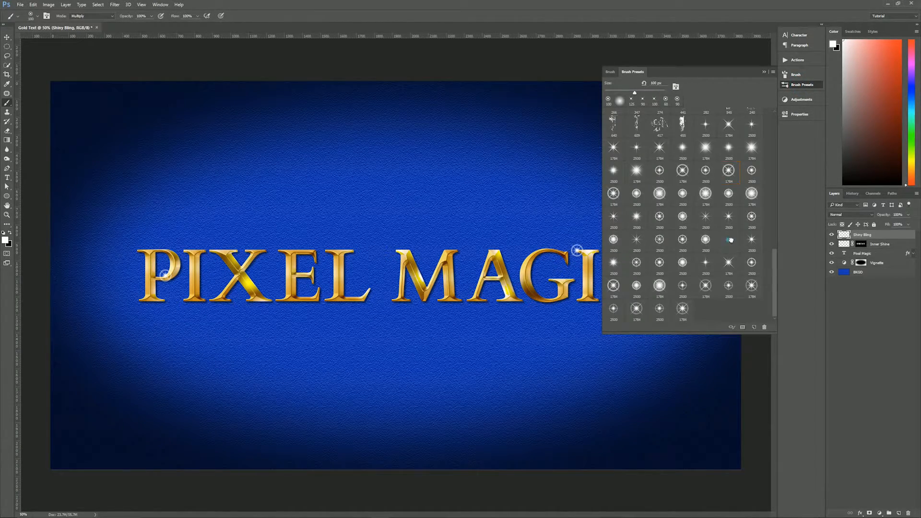
{"action": "left_click", "coordinate": [728, 238]}
{"action": "left_click", "coordinate": [766, 72]}
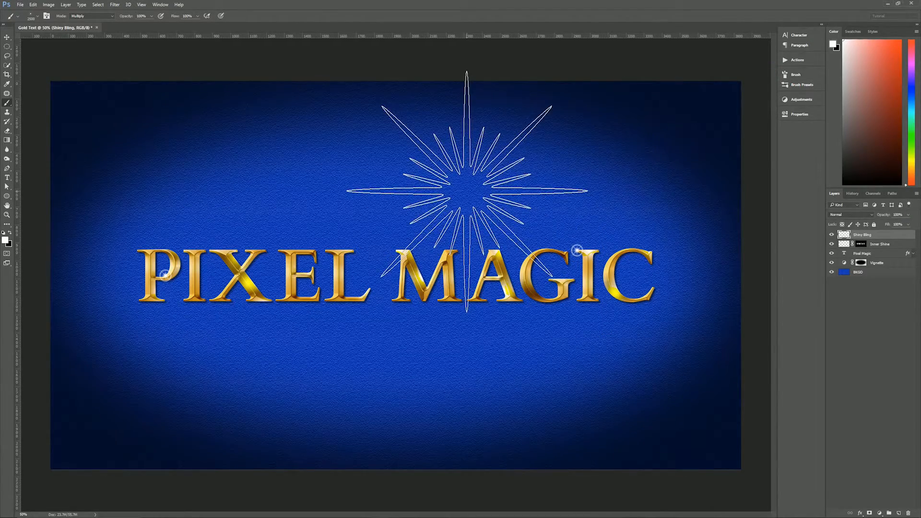
{"action": "key", "text": "bracketleft"}
{"action": "key", "text": "bracketleft"}
{"action": "key", "text": "bracketleft"}
{"action": "key", "text": "bracketleft"}
{"action": "key", "text": "bracketleft"}
{"action": "key", "text": "bracketleft"}
{"action": "key", "text": "bracketleft"}
{"action": "key", "text": "bracketleft"}
{"action": "key", "text": "bracketleft"}
{"action": "key", "text": "bracketleft"}
{"action": "key", "text": "bracketleft"}
{"action": "key", "text": "bracketleft"}
{"action": "key", "text": "bracketleft"}
{"action": "key", "text": "bracketleft"}
{"action": "key", "text": "bracketleft"}
{"action": "key", "text": "bracketleft"}
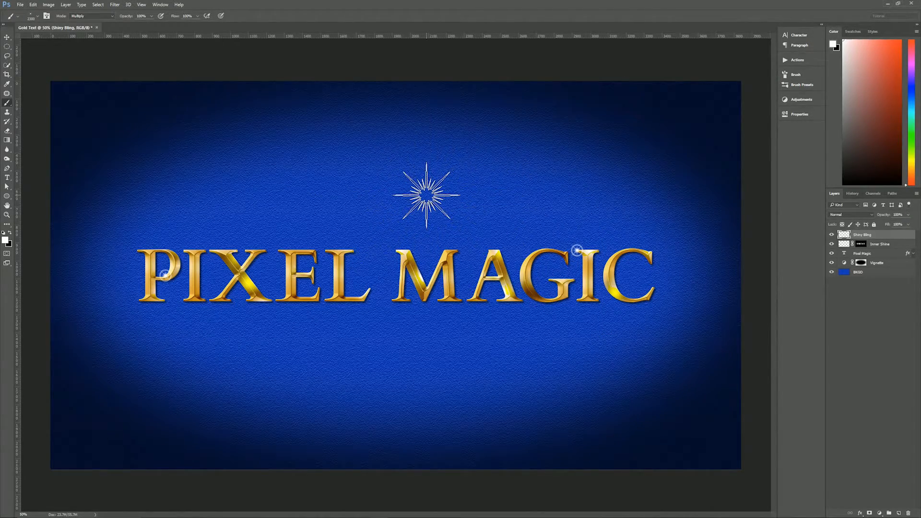
{"action": "key", "text": "bracketleft"}
{"action": "key", "text": "bracketleft"}
{"action": "key", "text": "bracketleft"}
{"action": "key", "text": "bracketleft"}
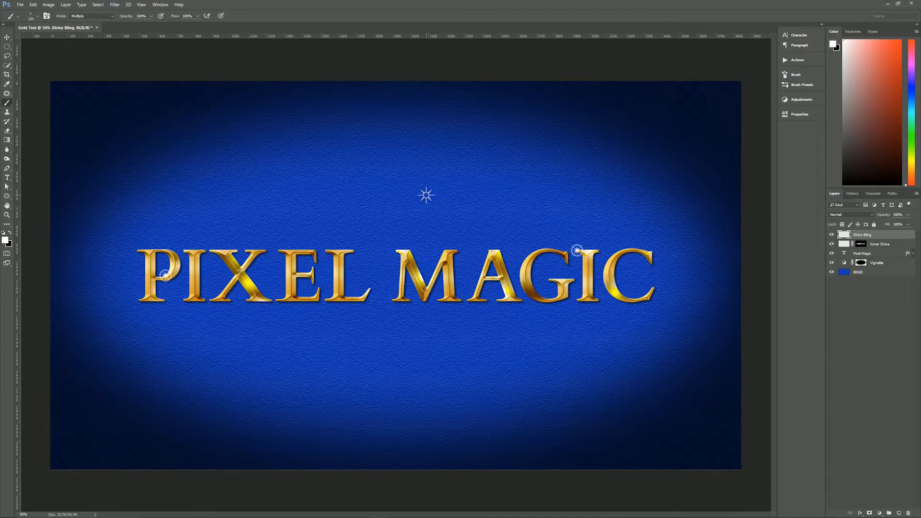
{"action": "key", "text": "bracketleft"}
{"action": "key", "text": "bracketleft"}
{"action": "left_click", "coordinate": [277, 249]}
{"action": "left_click", "coordinate": [505, 296]}
Step: Stamp the 1784 px diagonal-rayed star brush, reduced to letter-detail size, on the M's upper left corner and the C's lower tip
{"action": "left_click", "coordinate": [805, 87]}
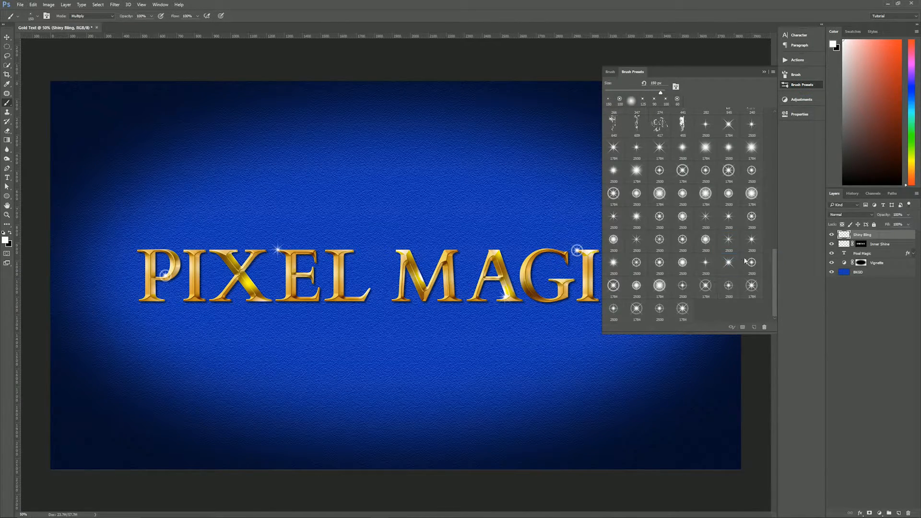
{"action": "left_click", "coordinate": [730, 265]}
{"action": "left_click", "coordinate": [764, 72]}
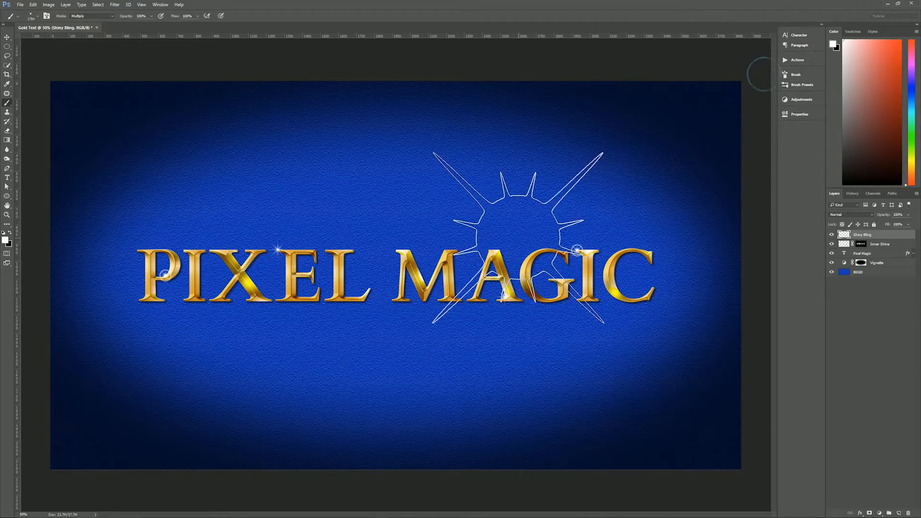
{"action": "key", "text": "bracketleft"}
{"action": "key", "text": "bracketleft"}
{"action": "key", "text": "bracketleft"}
{"action": "key", "text": "bracketleft"}
{"action": "key", "text": "bracketleft"}
{"action": "key", "text": "bracketleft"}
{"action": "key", "text": "bracketleft"}
{"action": "key", "text": "bracketleft"}
{"action": "key", "text": "bracketleft"}
{"action": "key", "text": "bracketleft"}
{"action": "key", "text": "bracketleft"}
{"action": "key", "text": "bracketleft"}
{"action": "key", "text": "bracketleft"}
{"action": "key", "text": "bracketleft"}
{"action": "key", "text": "bracketleft"}
{"action": "key", "text": "bracketleft"}
{"action": "key", "text": "bracketleft"}
{"action": "key", "text": "bracketleft"}
{"action": "key", "text": "bracketleft"}
{"action": "key", "text": "bracketleft"}
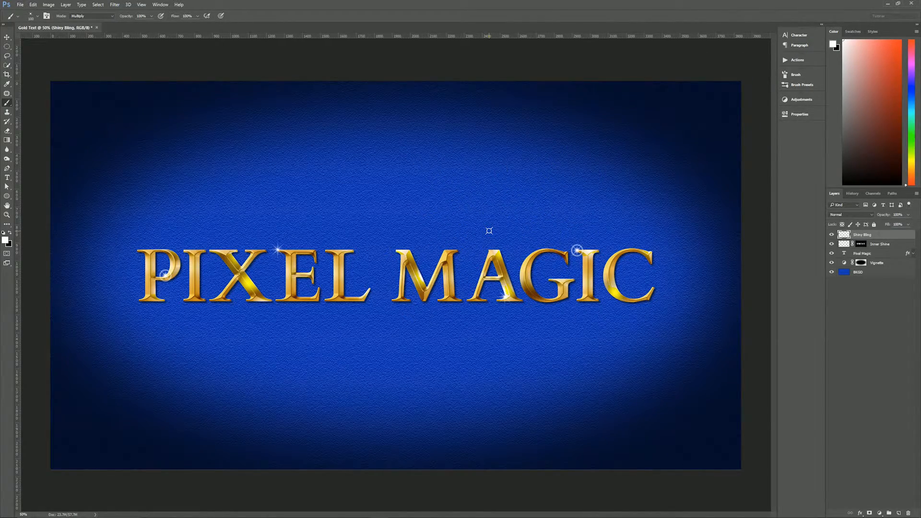
{"action": "key", "text": "bracketleft"}
{"action": "key", "text": "bracketleft"}
{"action": "left_click", "coordinate": [394, 248]}
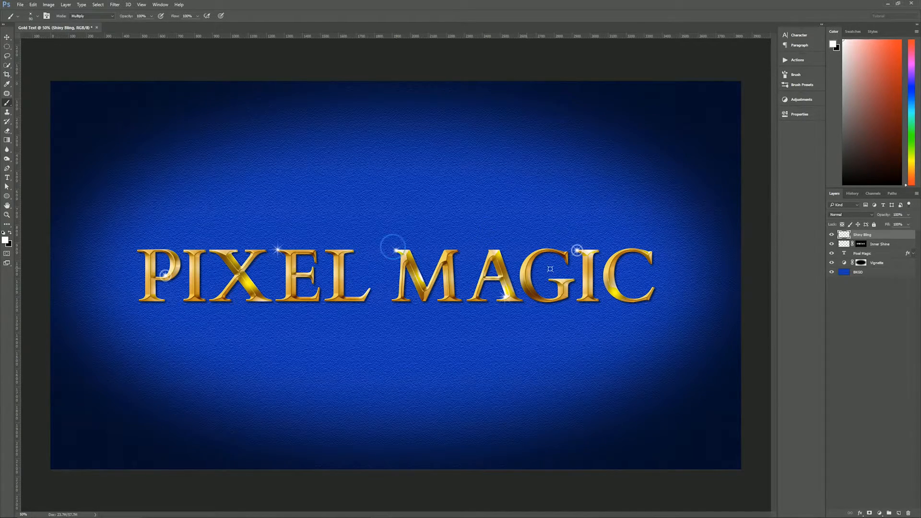
{"action": "left_click", "coordinate": [653, 288]}
Step: Stamp a 2500 px star brush with four long rays, reduced to 175 px, on the crossbar of the G
{"action": "left_click", "coordinate": [802, 85]}
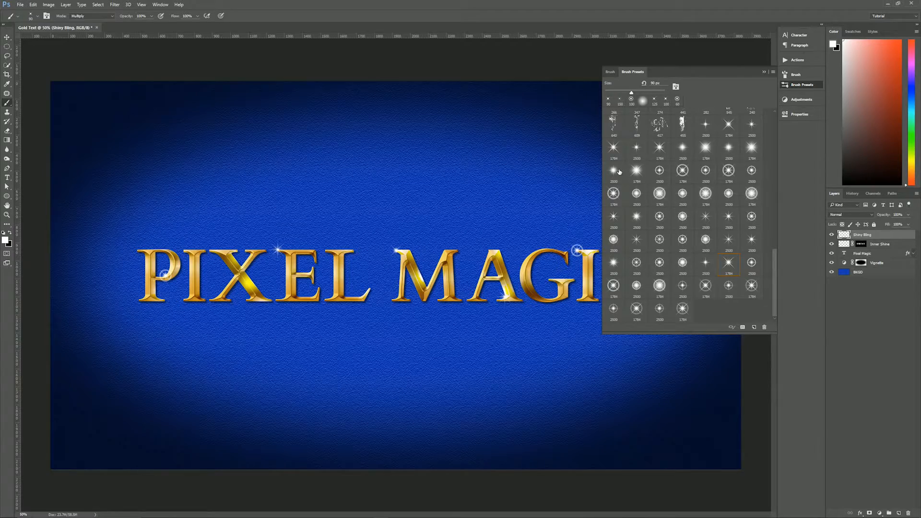
{"action": "left_click", "coordinate": [636, 147]}
{"action": "left_click", "coordinate": [764, 71]}
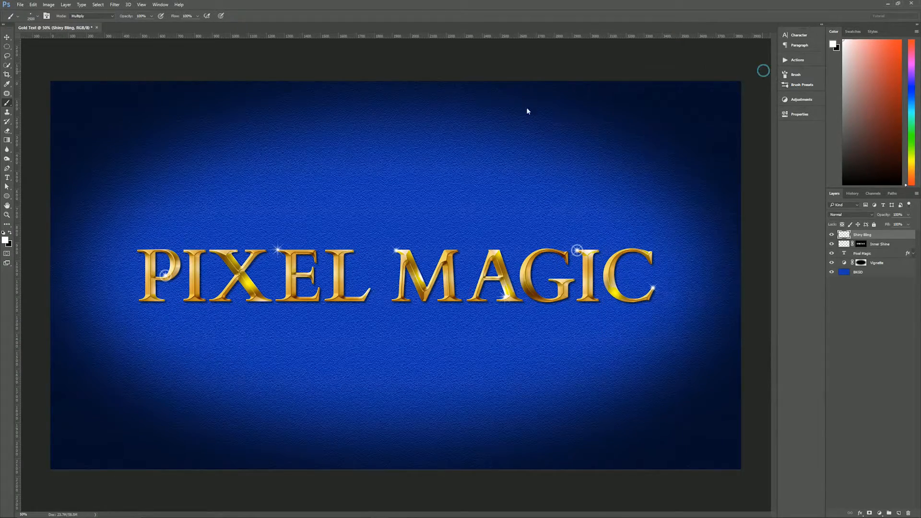
{"action": "key", "text": "bracketleft"}
{"action": "key", "text": "bracketleft"}
{"action": "key", "text": "bracketleft"}
{"action": "key", "text": "bracketleft"}
{"action": "key", "text": "bracketleft"}
{"action": "key", "text": "bracketleft"}
{"action": "key", "text": "bracketleft"}
{"action": "key", "text": "bracketleft"}
{"action": "key", "text": "bracketleft"}
{"action": "key", "text": "bracketleft"}
{"action": "key", "text": "bracketleft"}
{"action": "key", "text": "bracketleft"}
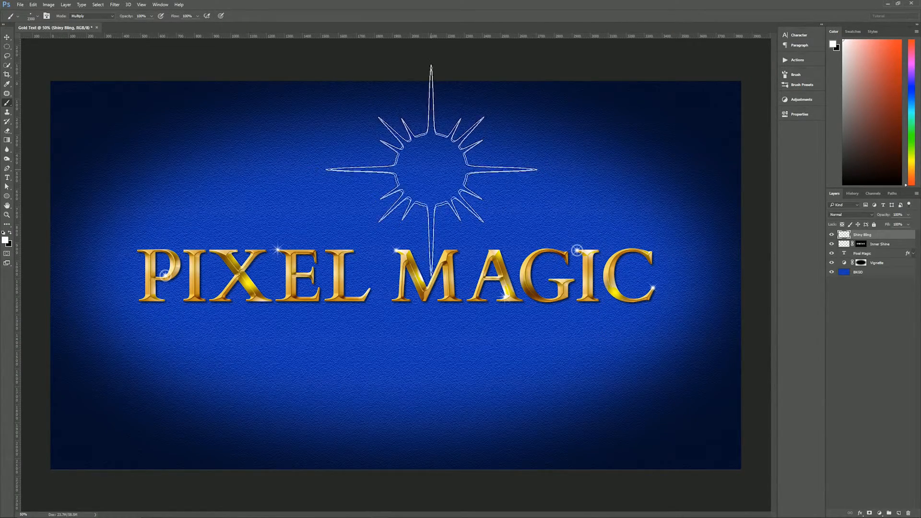
{"action": "key", "text": "bracketleft"}
{"action": "key", "text": "bracketleft"}
{"action": "key", "text": "bracketleft"}
{"action": "key", "text": "bracketleft"}
{"action": "key", "text": "bracketleft"}
{"action": "key", "text": "bracketleft"}
{"action": "key", "text": "bracketleft"}
{"action": "key", "text": "bracketleft"}
{"action": "key", "text": "bracketleft"}
{"action": "key", "text": "bracketleft"}
{"action": "key", "text": "bracketleft"}
{"action": "key", "text": "bracketleft"}
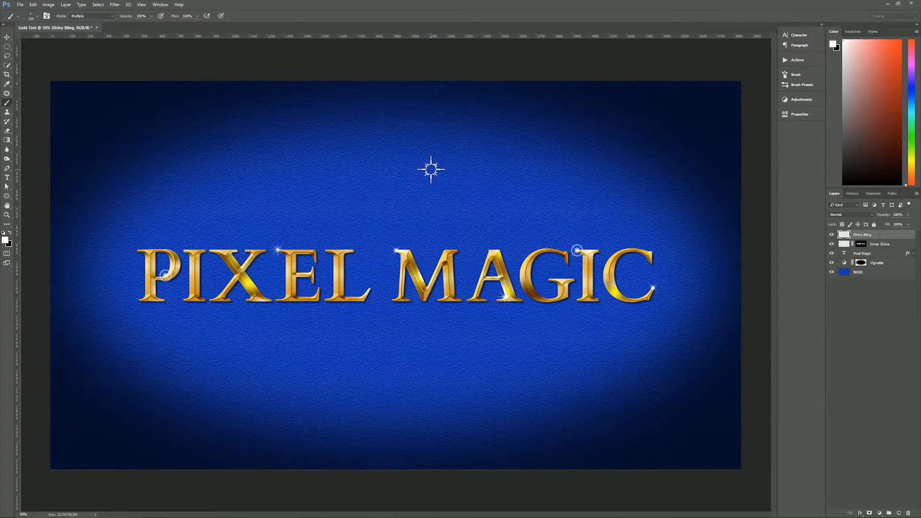
{"action": "key", "text": "bracketleft"}
{"action": "left_click", "coordinate": [550, 279]}
Step: Stamp the 2500 px ringed four-point star brush, reduced to letter-detail size, on the top edge of the first I
{"action": "left_click", "coordinate": [811, 85]}
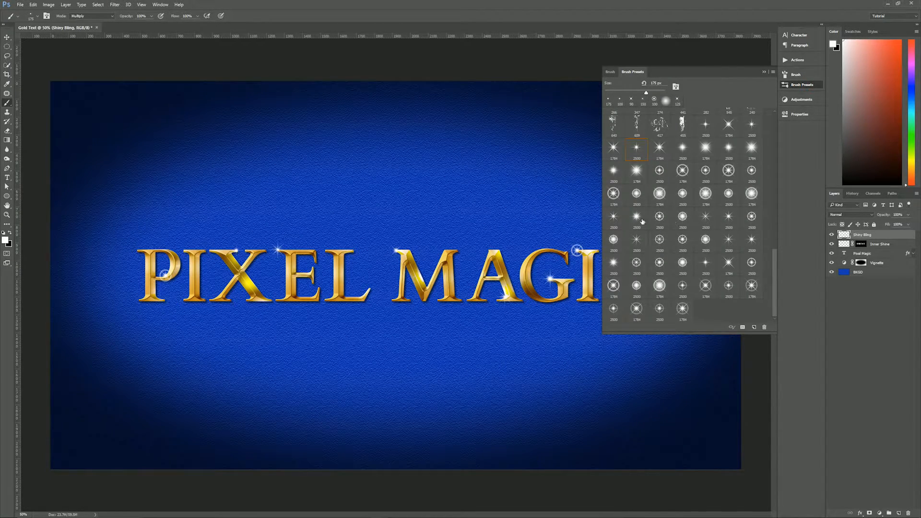
{"action": "left_click", "coordinate": [657, 216]}
{"action": "left_click", "coordinate": [764, 72]}
{"action": "key", "text": "bracketleft"}
{"action": "key", "text": "bracketleft"}
{"action": "key", "text": "bracketleft"}
{"action": "key", "text": "bracketleft"}
{"action": "key", "text": "bracketleft"}
{"action": "key", "text": "bracketleft"}
{"action": "key", "text": "bracketleft"}
{"action": "key", "text": "bracketleft"}
{"action": "key", "text": "bracketleft"}
{"action": "key", "text": "bracketleft"}
{"action": "key", "text": "bracketleft"}
{"action": "key", "text": "bracketleft"}
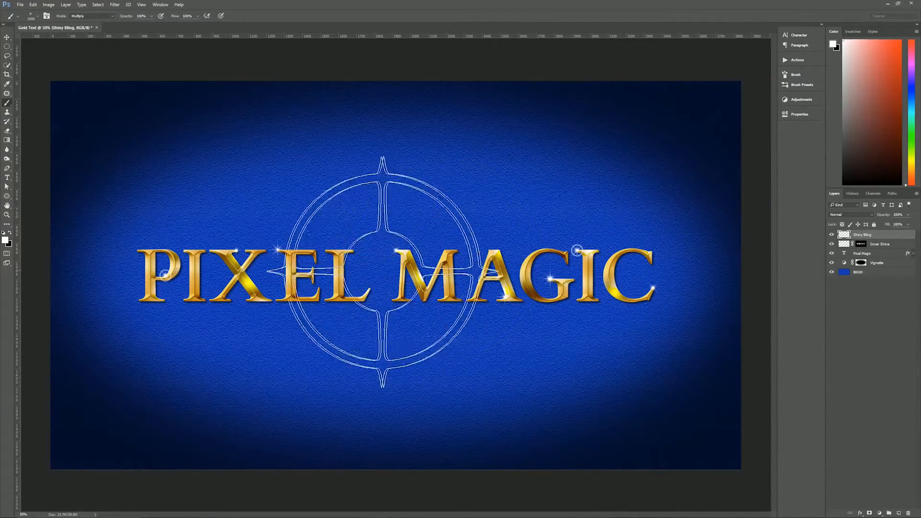
{"action": "key", "text": "bracketleft"}
{"action": "key", "text": "bracketleft"}
{"action": "key", "text": "bracketleft"}
{"action": "key", "text": "bracketleft"}
{"action": "key", "text": "bracketleft"}
{"action": "key", "text": "bracketleft"}
{"action": "key", "text": "bracketleft"}
{"action": "key", "text": "bracketleft"}
{"action": "key", "text": "bracketleft"}
{"action": "key", "text": "bracketleft"}
{"action": "key", "text": "bracketleft"}
{"action": "key", "text": "bracketleft"}
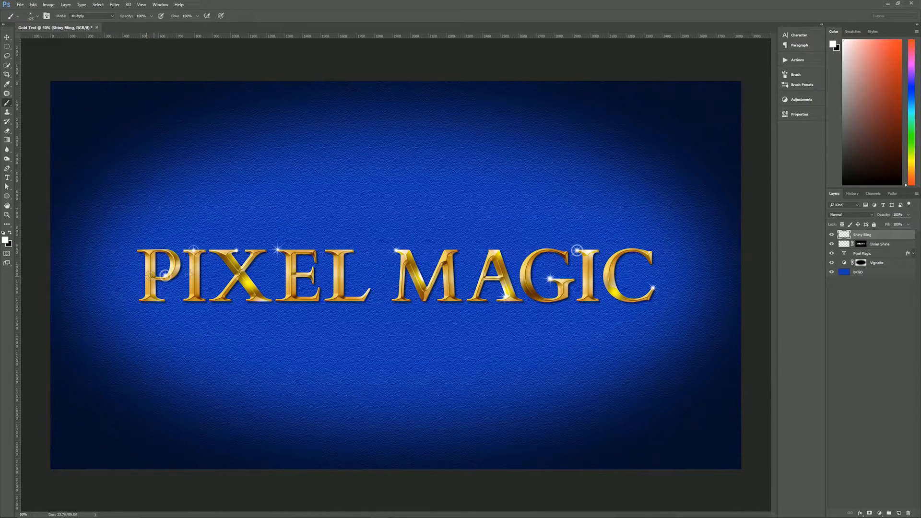
Step: Reduce the ringed star brush further and stamp sparkles on the X's lower right foot and the C's upper curve
{"action": "key", "text": "bracketleft"}
{"action": "key", "text": "bracketleft"}
{"action": "key", "text": "bracketleft"}
{"action": "left_click", "coordinate": [612, 253]}
Step: Hide the Inner Shine and Shiny Bling layers and add a second line reading "Tutorials" below the Pixel Magic text
{"action": "left_click", "coordinate": [832, 244]}
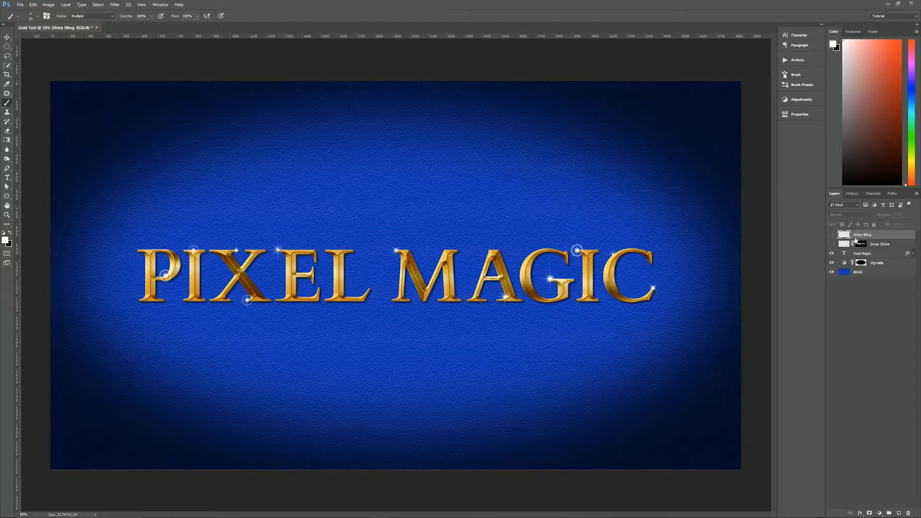
{"action": "left_click", "coordinate": [831, 234]}
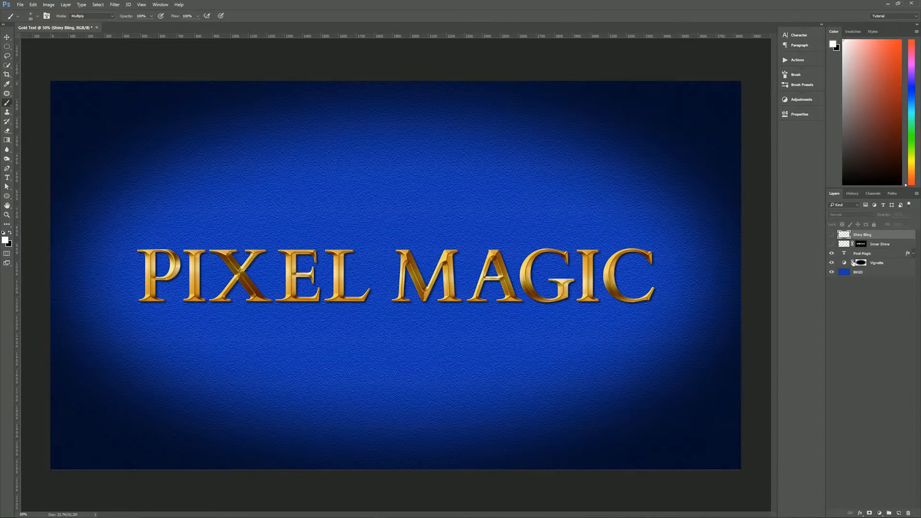
{"action": "key", "text": "t"}
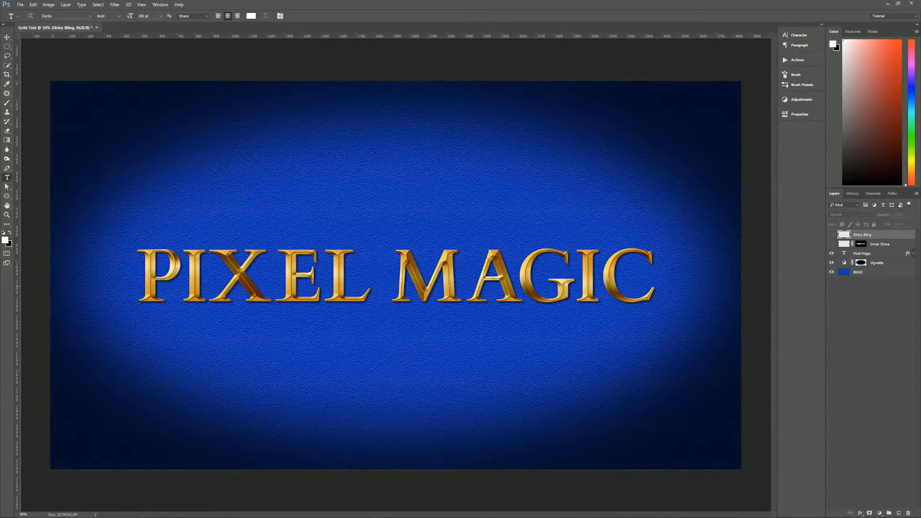
{"action": "left_click", "coordinate": [463, 280]}
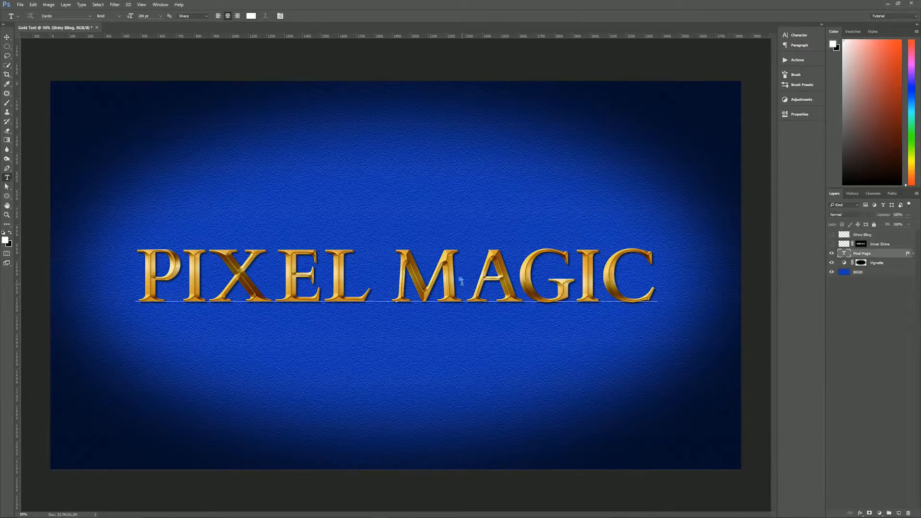
{"action": "left_click", "coordinate": [648, 271]}
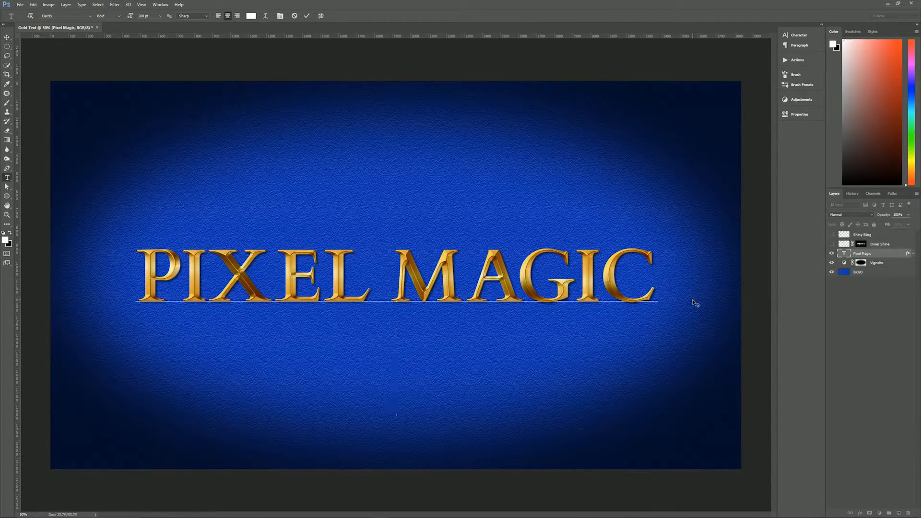
{"action": "type", "text": "ORIALS"}
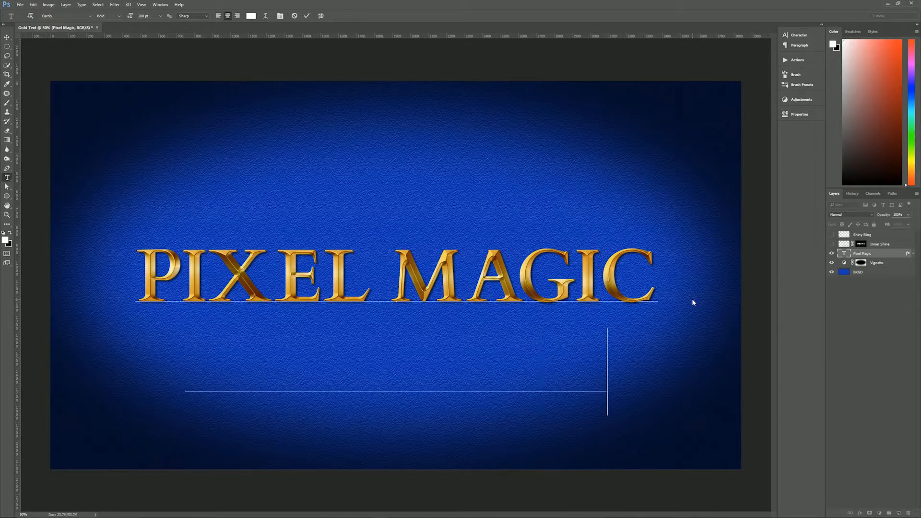
{"action": "left_click", "coordinate": [876, 256]}
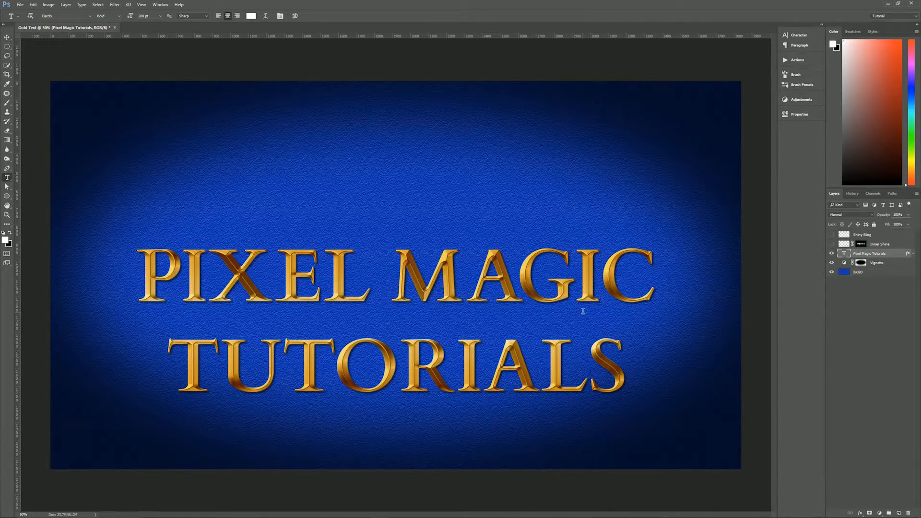
Step: Show the Shiny Bling and Inner Shine layers again and make Inner Shine the active layer
{"action": "left_click_drag", "start_coordinate": [831, 235], "coordinate": [831, 244]}
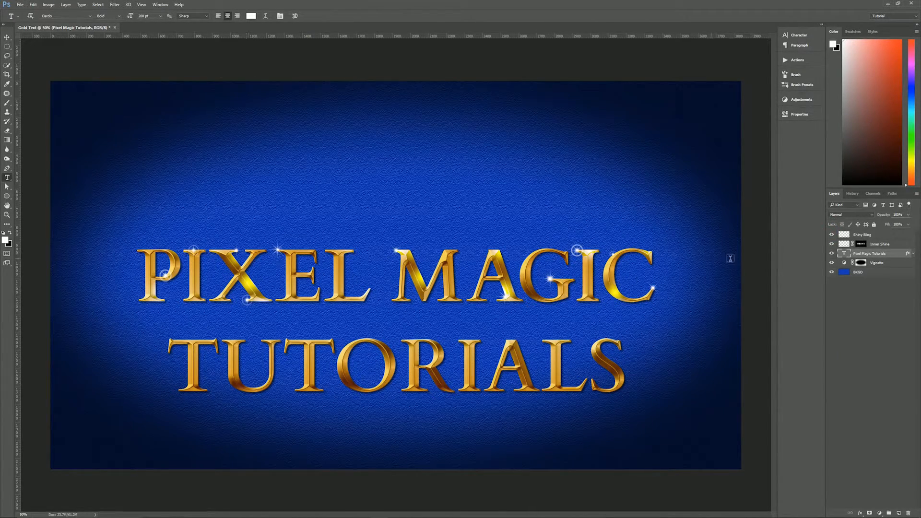
{"action": "left_click", "coordinate": [892, 245]}
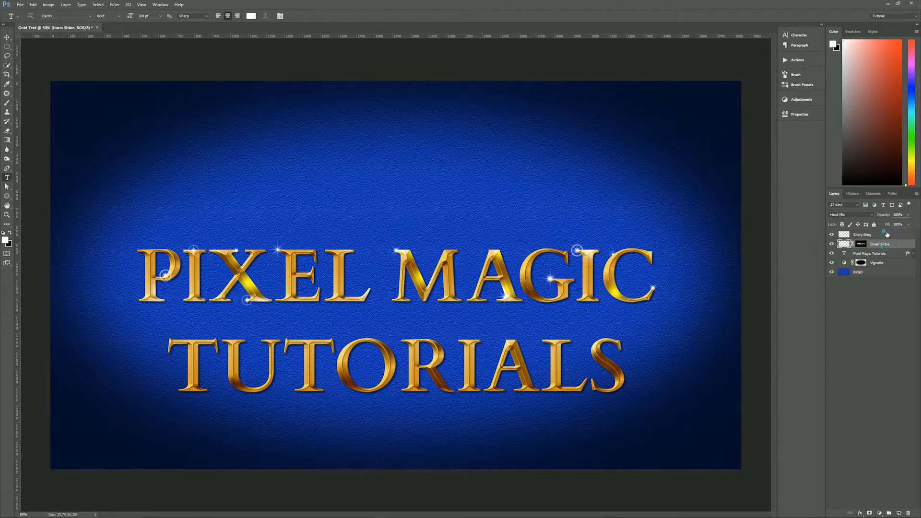